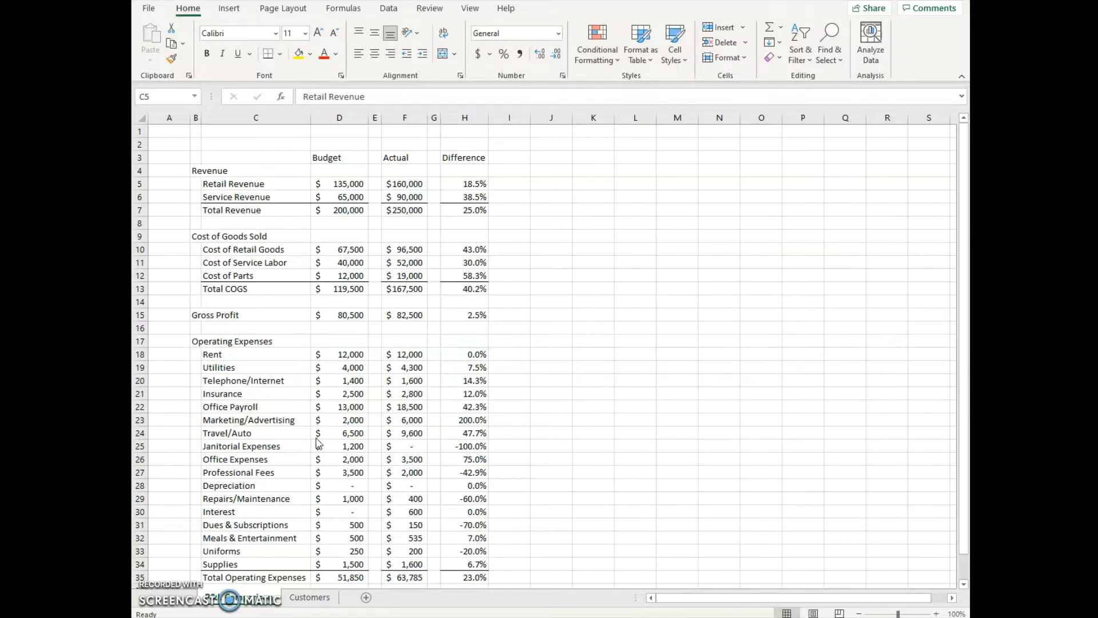
Select the Difference percentages for the operating expenses, from Rent through Total Operating Expenses (H18:H35).
scroll(316, 450, "down", 1)
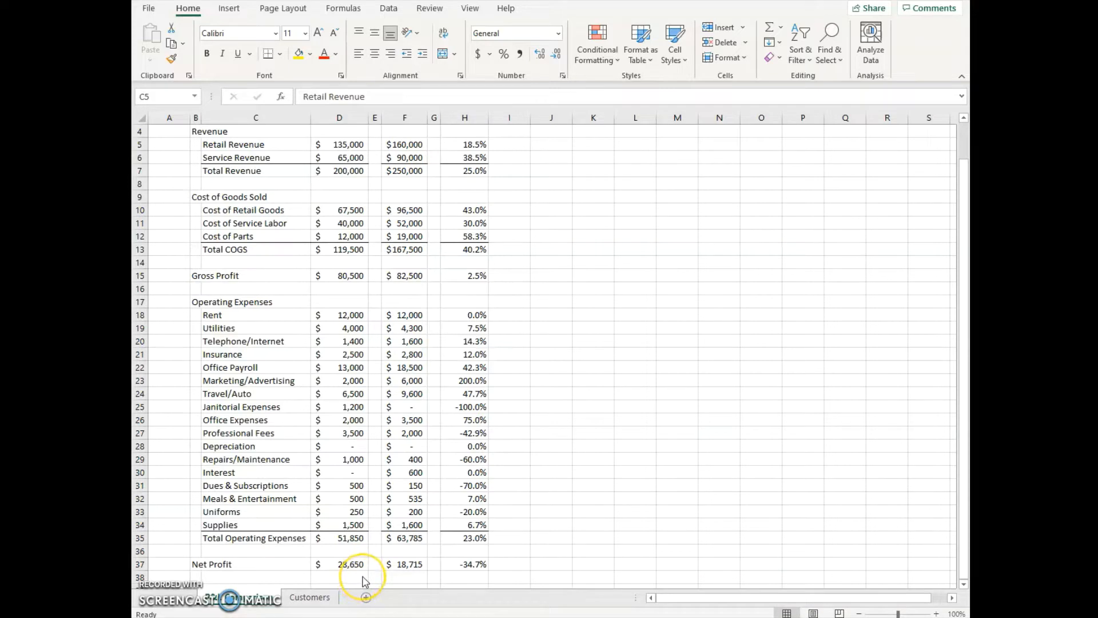
scroll(363, 583, "up", 1)
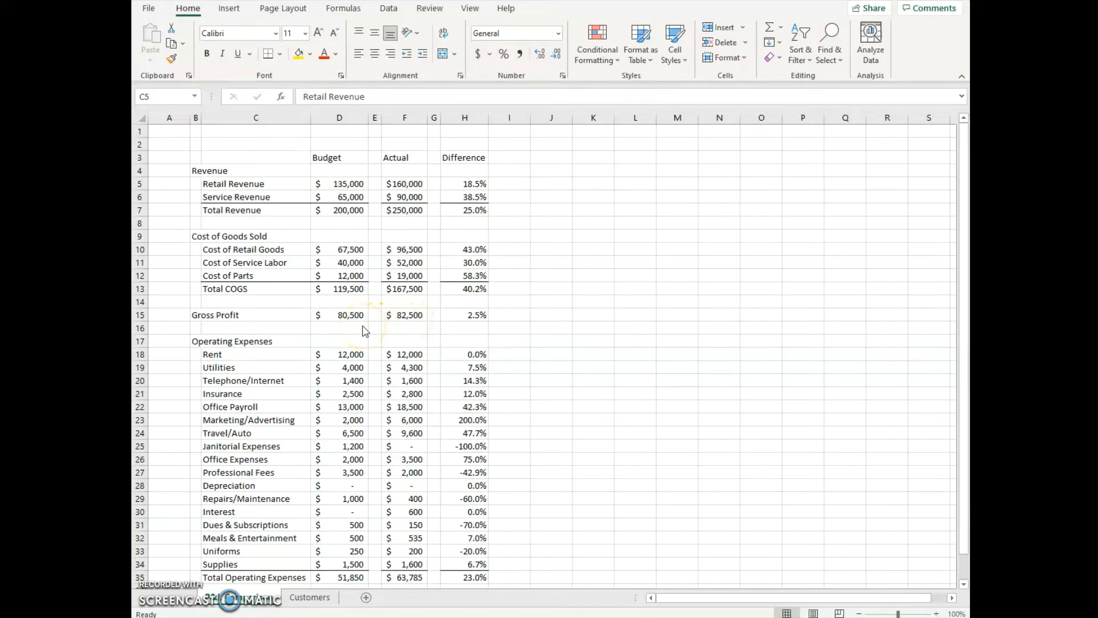
scroll(365, 331, "down", 1)
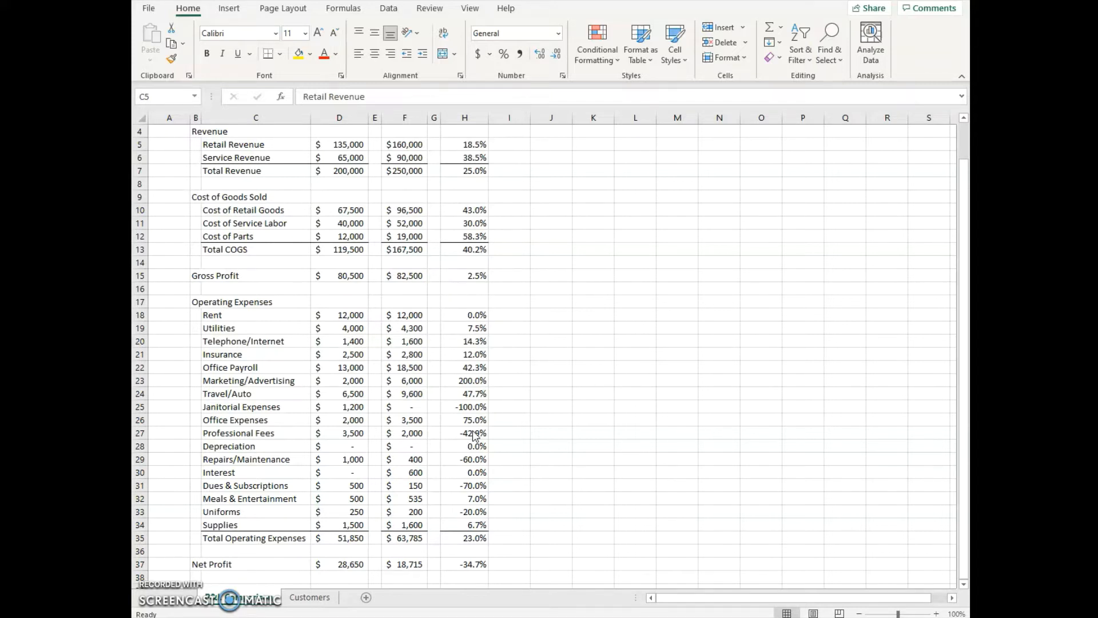
left_click(471, 315)
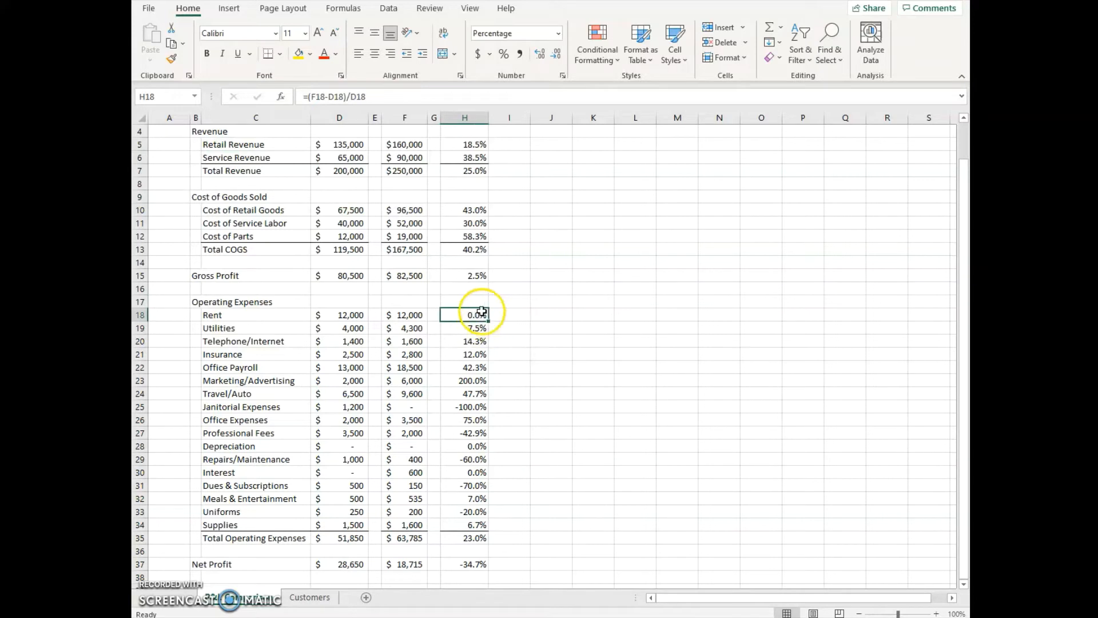
left_click(475, 314)
left_click_drag(475, 314, 479, 538)
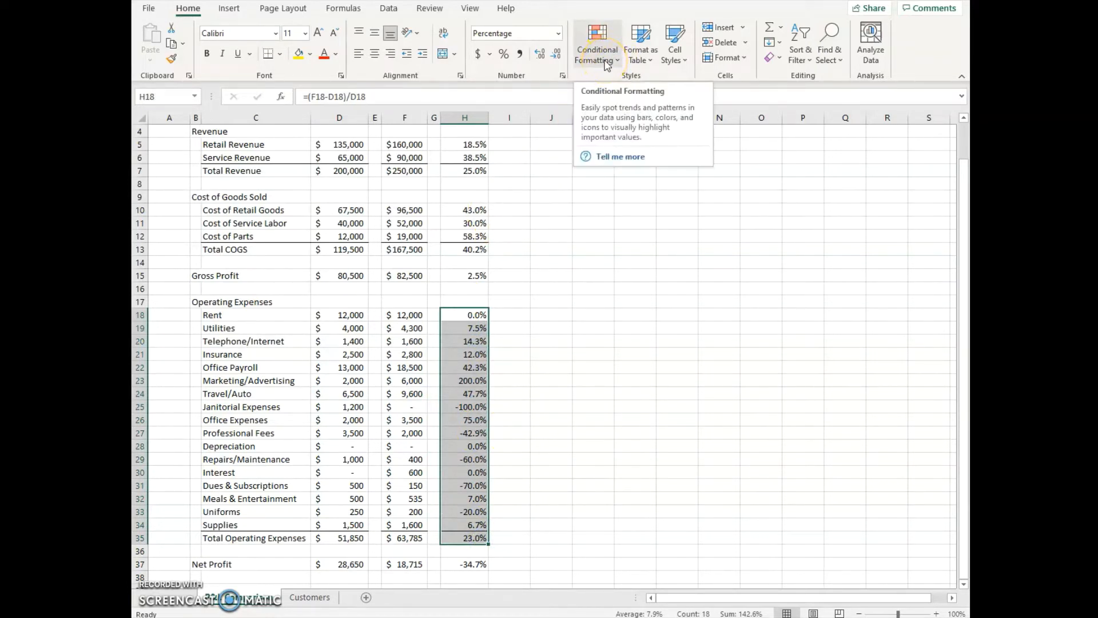
Look through the conditional formatting options, including highlight rules, top/bottom rules, data bars, color scales, icon sets and clearing rules.
left_click(607, 65)
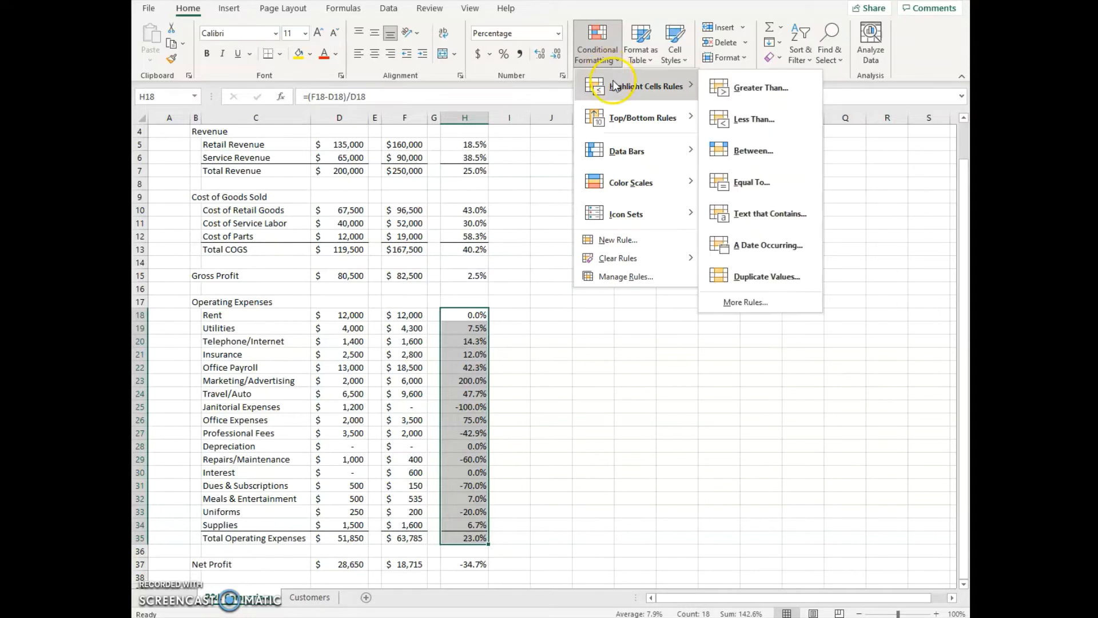
left_click(628, 90)
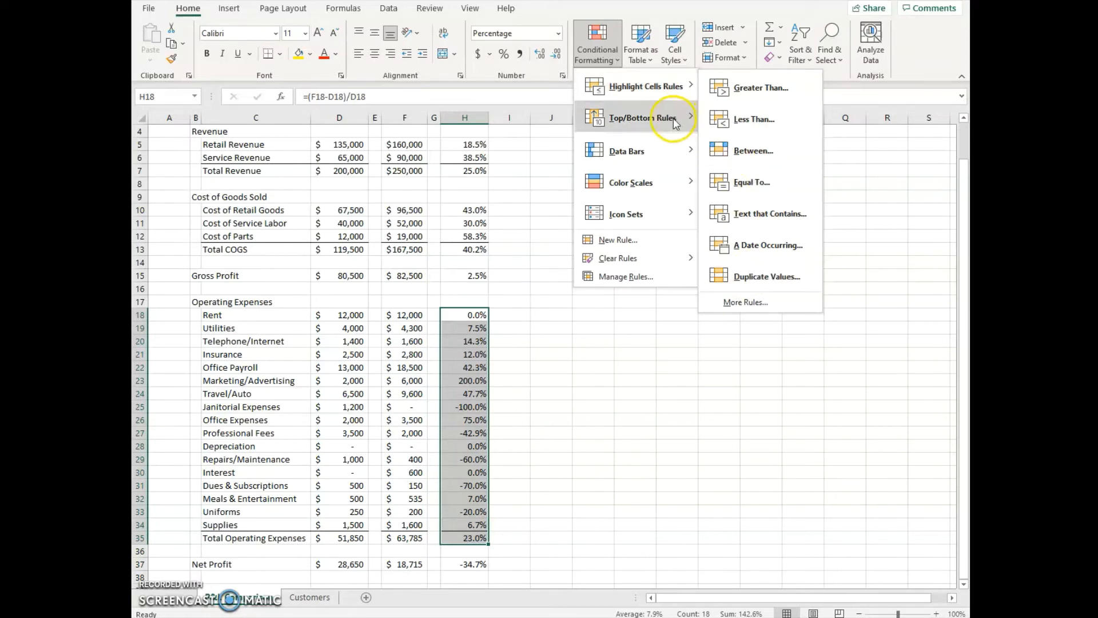
mouse_move(670, 123)
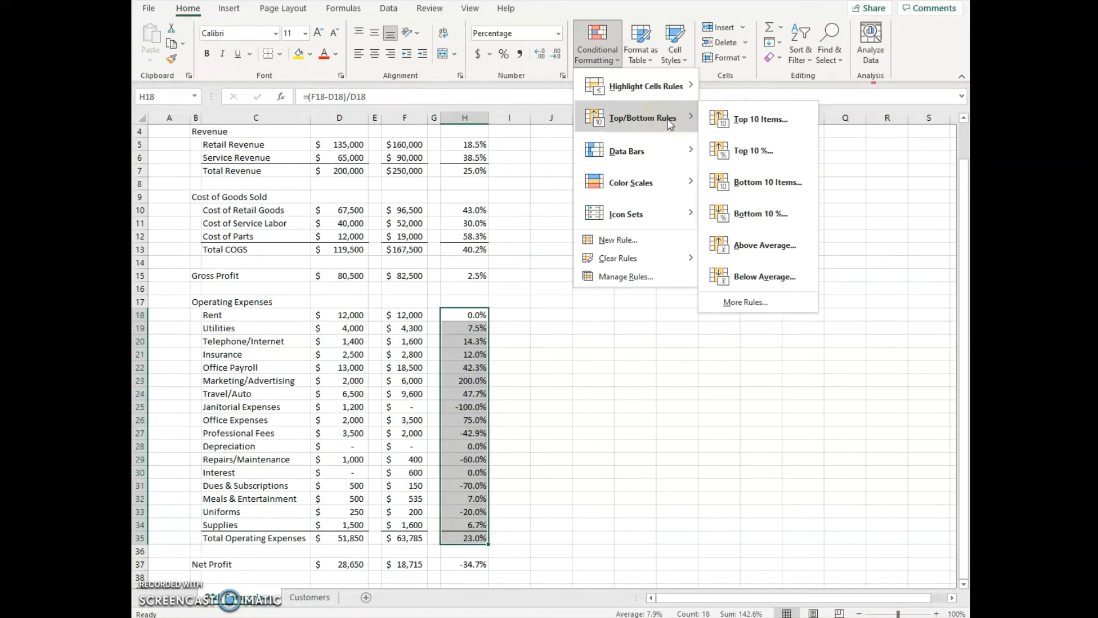
mouse_move(670, 151)
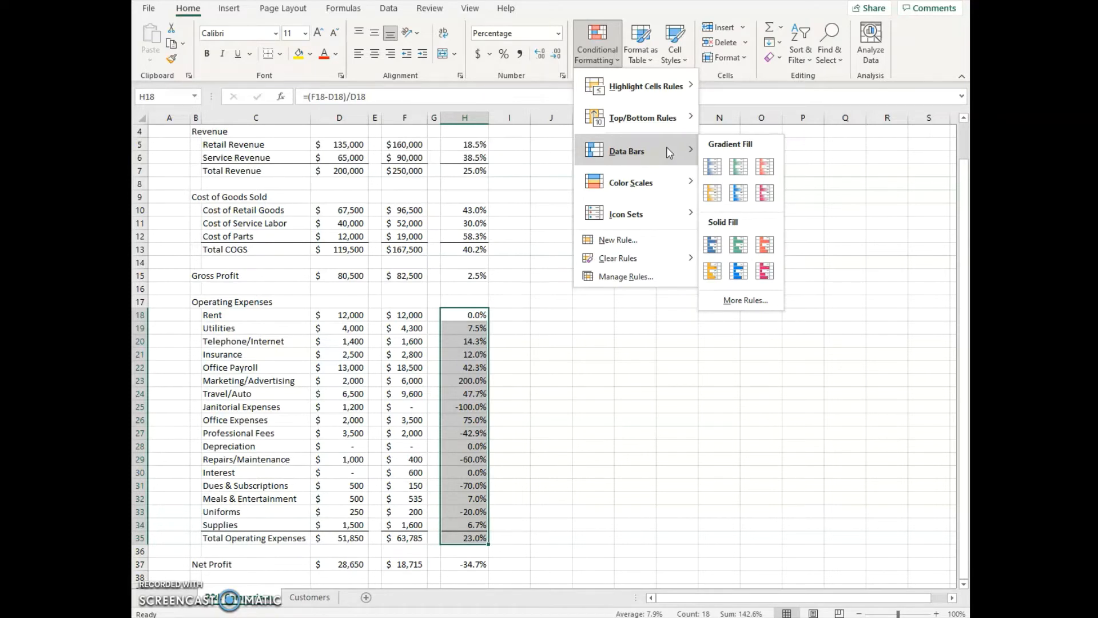
left_click(666, 182)
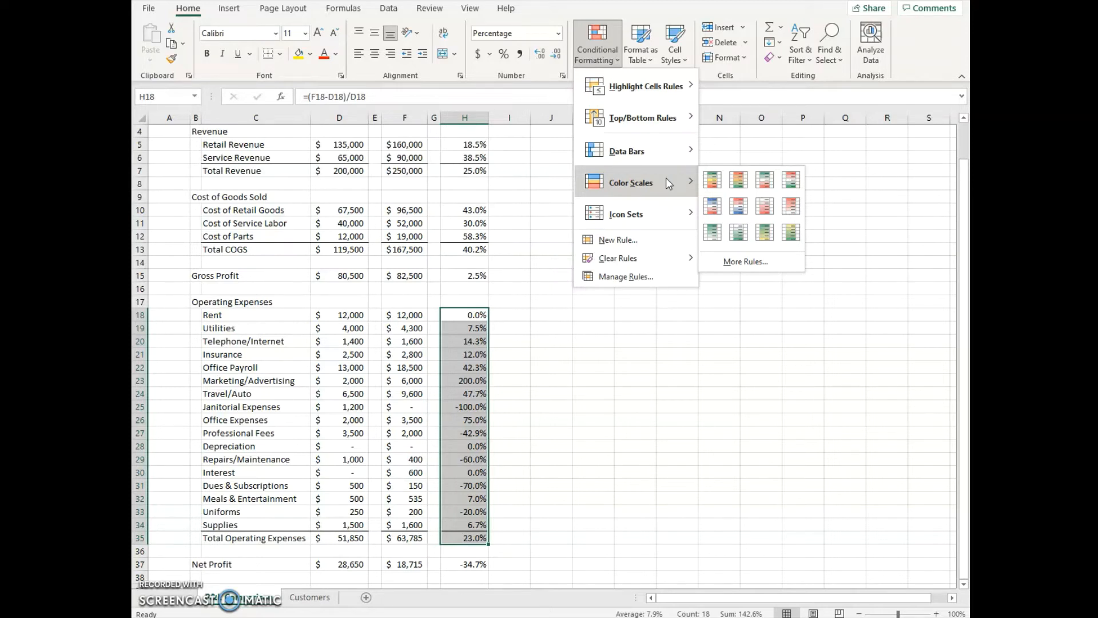
left_click(667, 214)
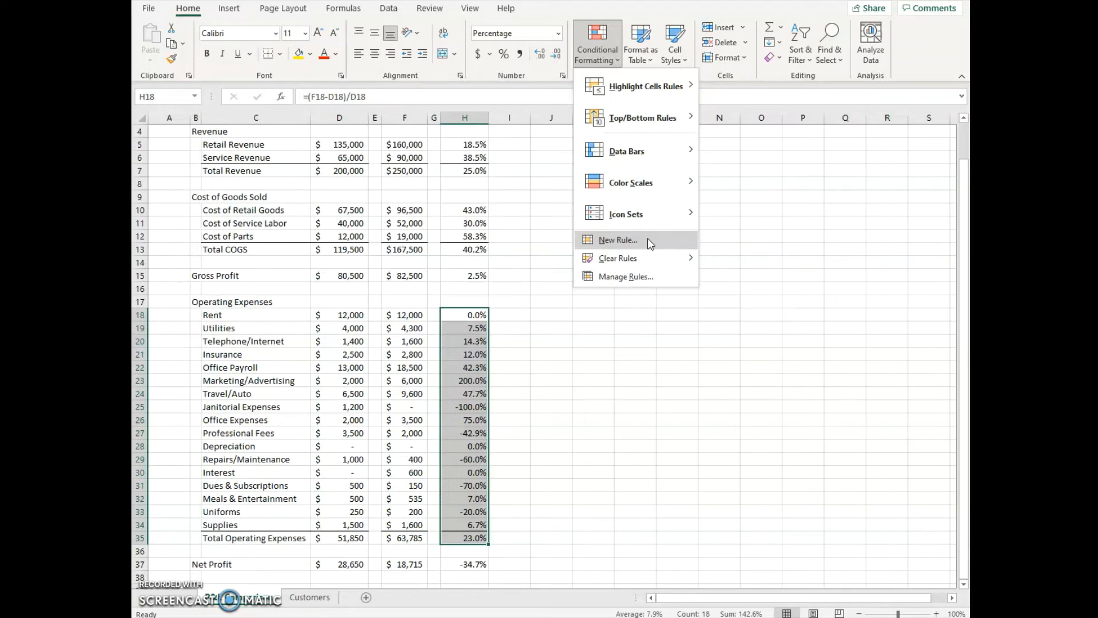
left_click(650, 258)
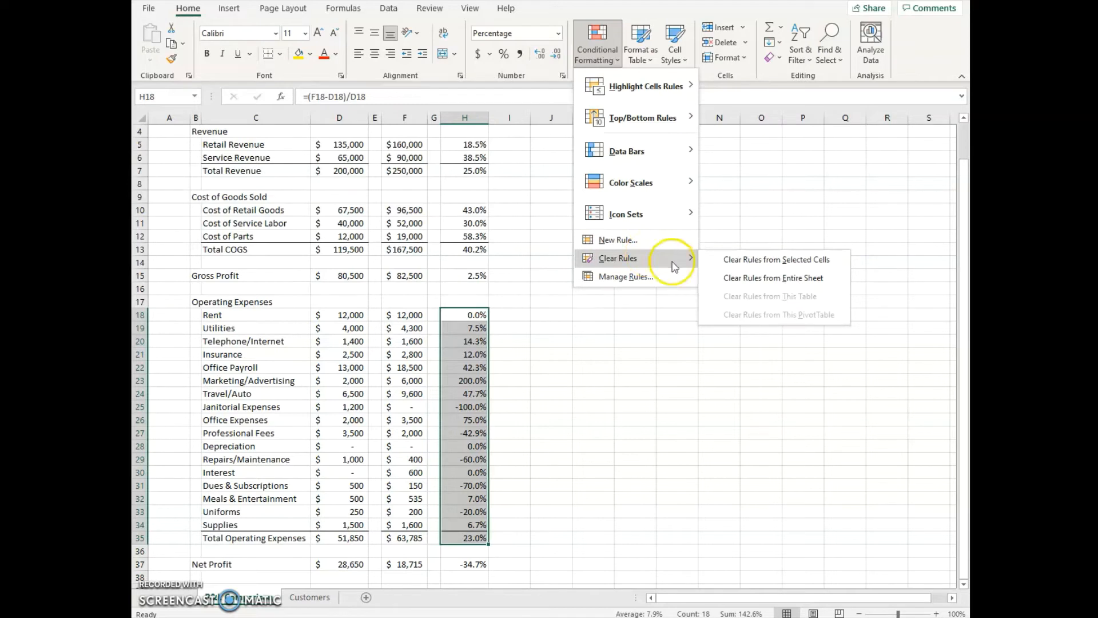
left_click(731, 260)
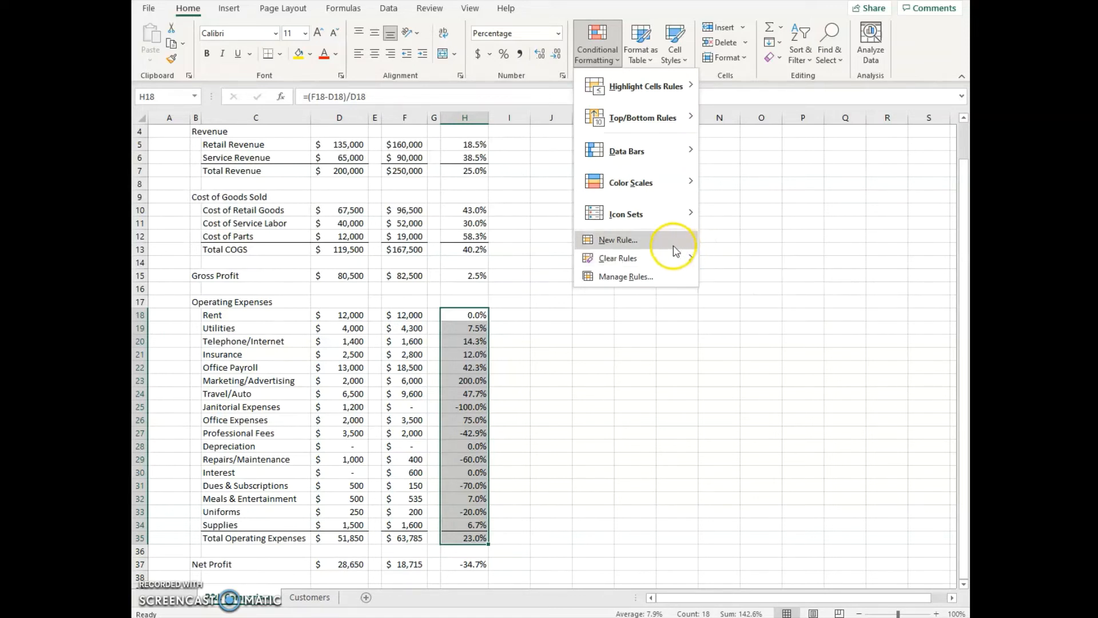
mouse_move(667, 149)
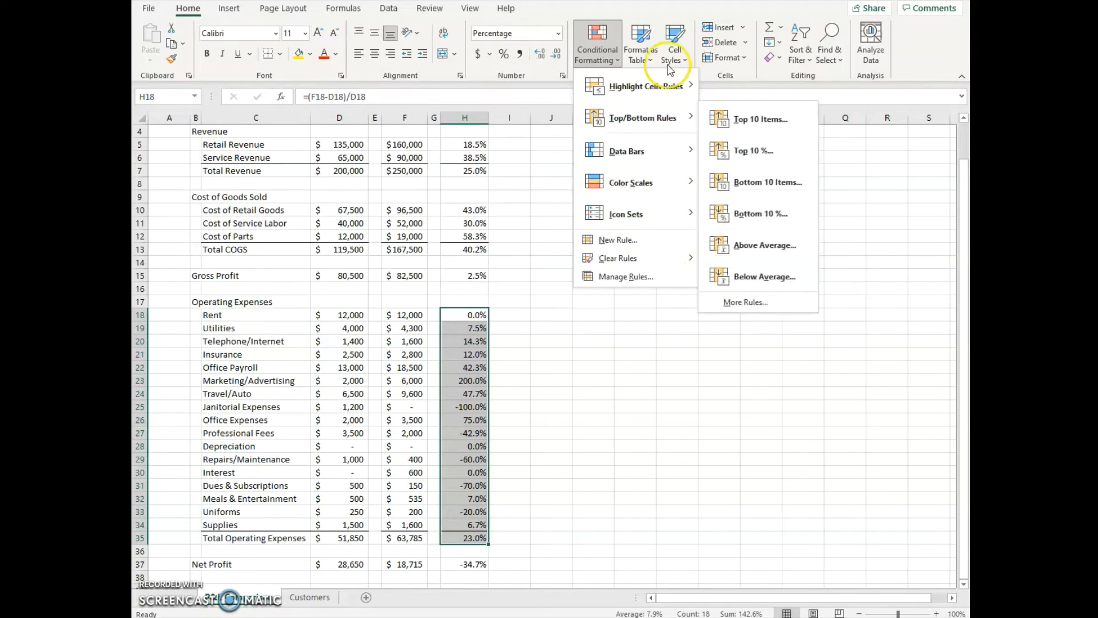
Add a Greater Than highlight rule to the selected Difference cells for values above 20%, using Light Red Fill with Dark Red Text.
mouse_move(666, 86)
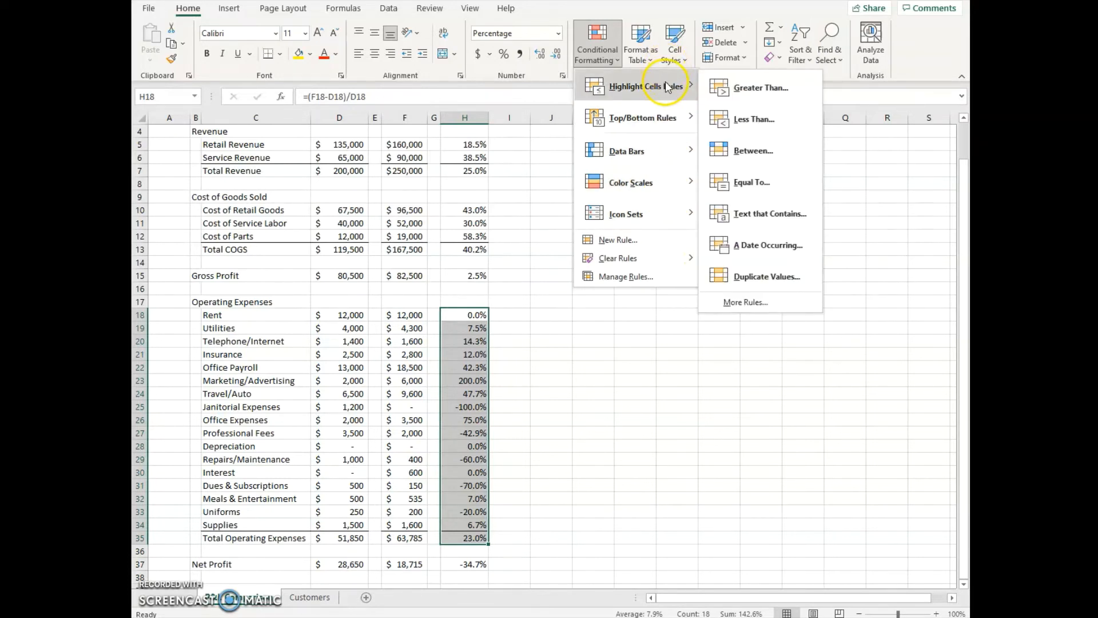
left_click(724, 94)
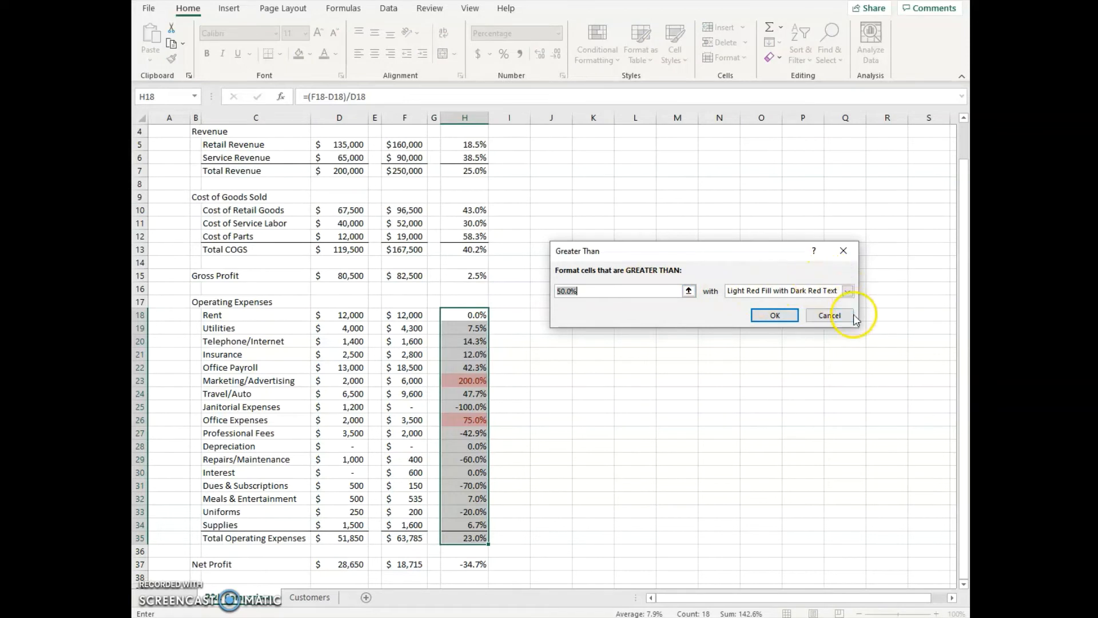
left_click(646, 288)
left_click_drag(602, 288, 558, 291)
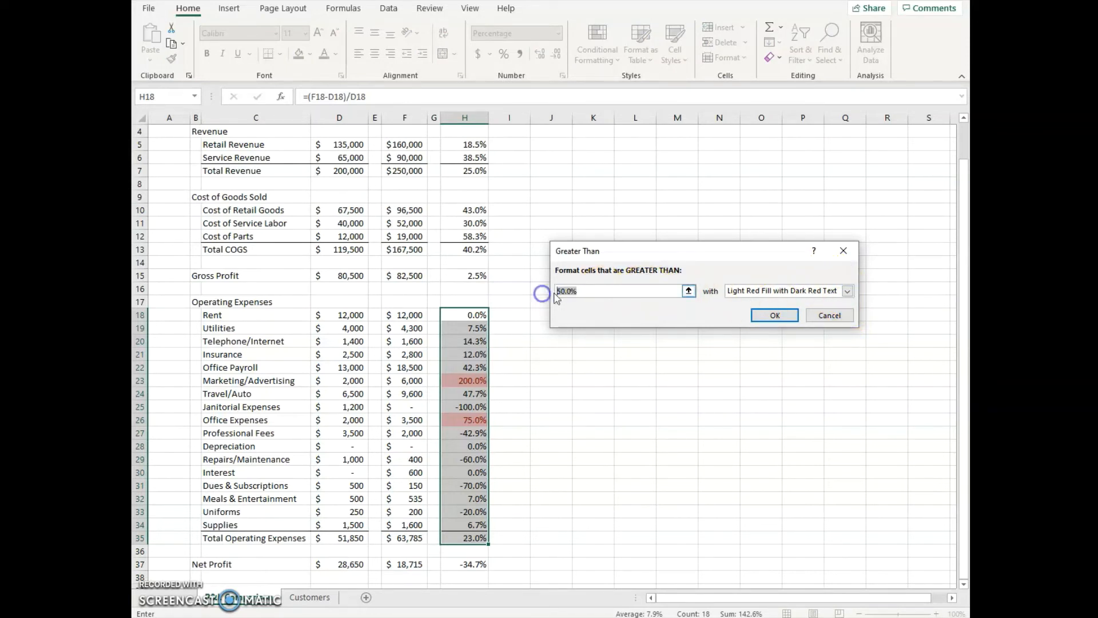
type("20")
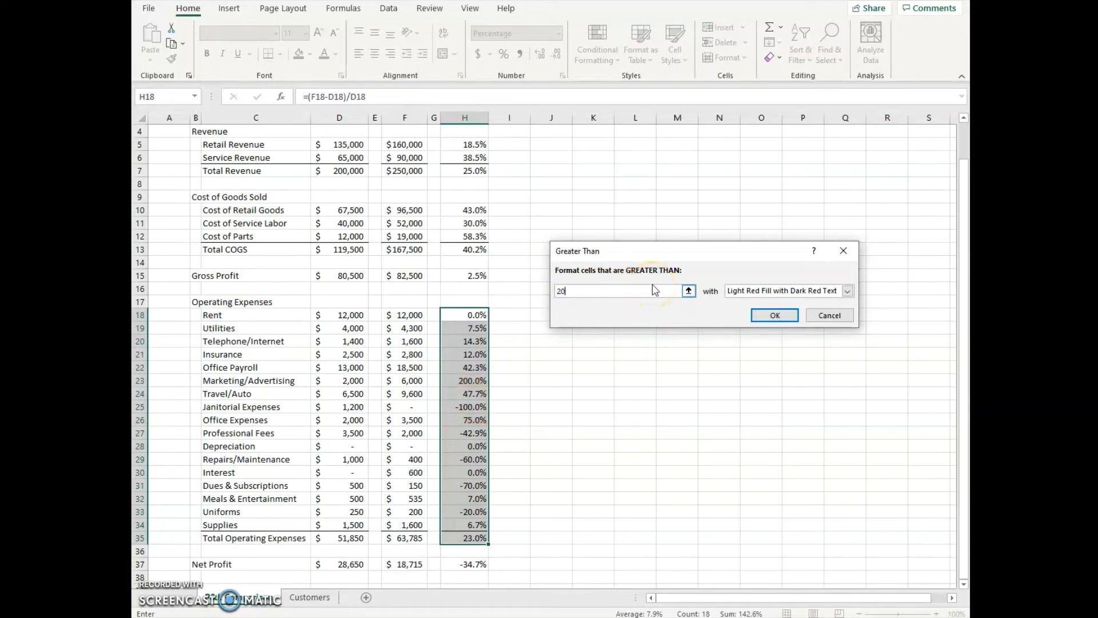
left_click(691, 292)
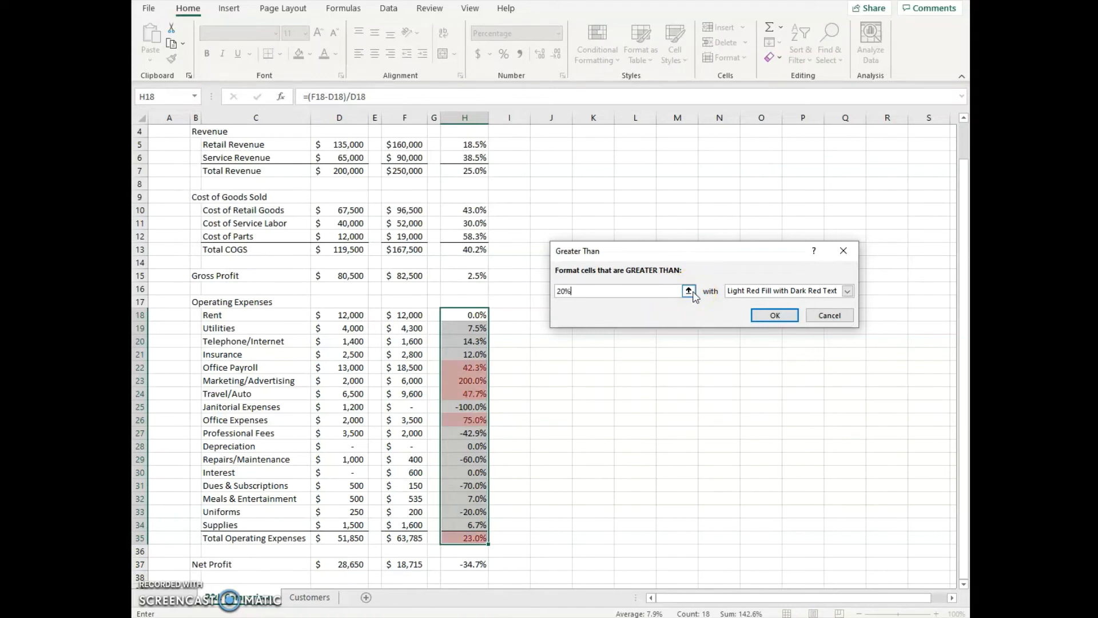
left_click(695, 293)
left_click(774, 320)
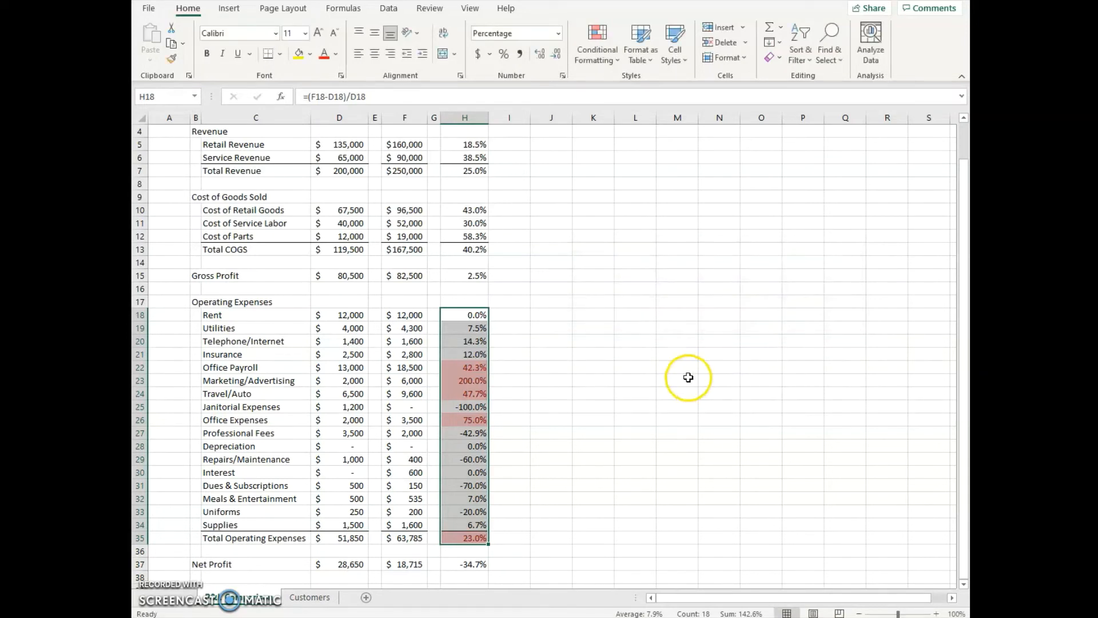
Inspect the highlighted differences for Marketing/Advertising, Office Payroll, Travel/Auto and Office Expenses.
left_click(484, 380)
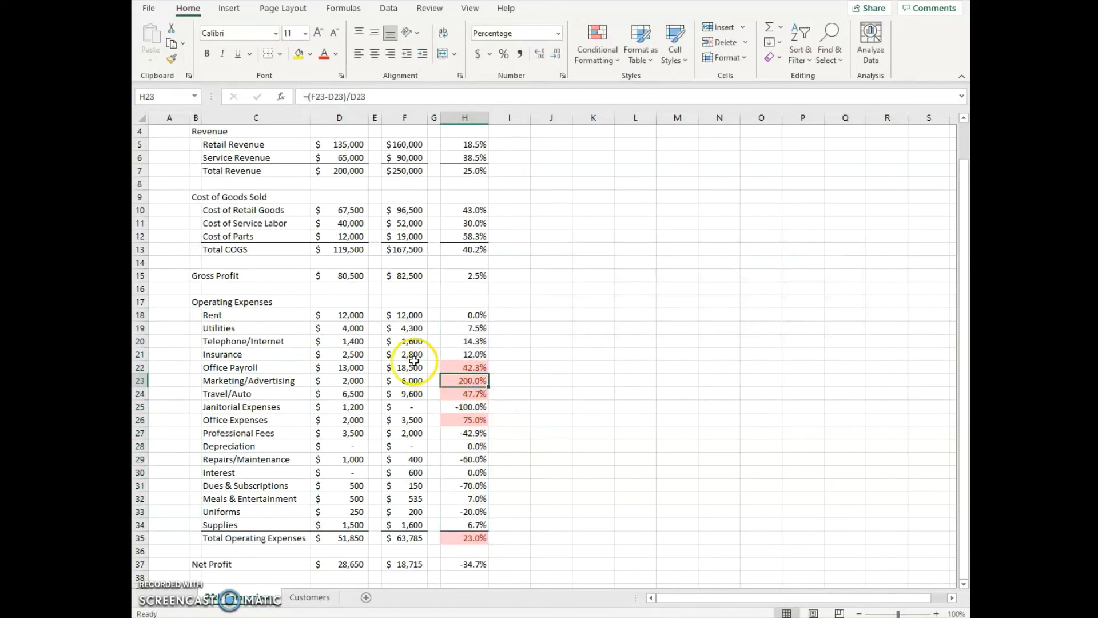
left_click(619, 431)
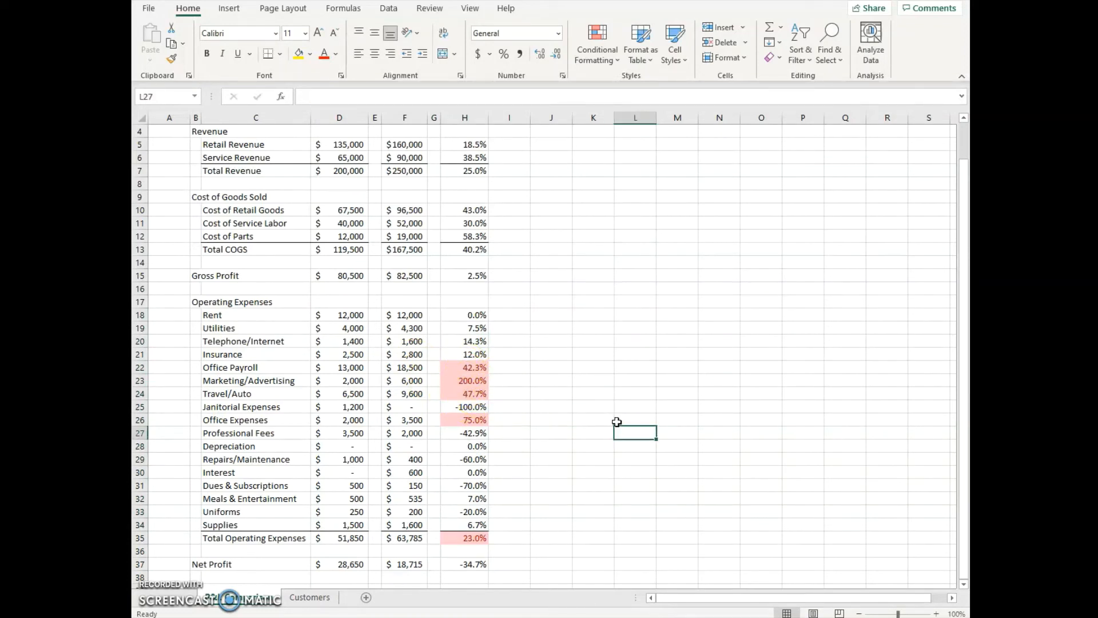
left_click(484, 370)
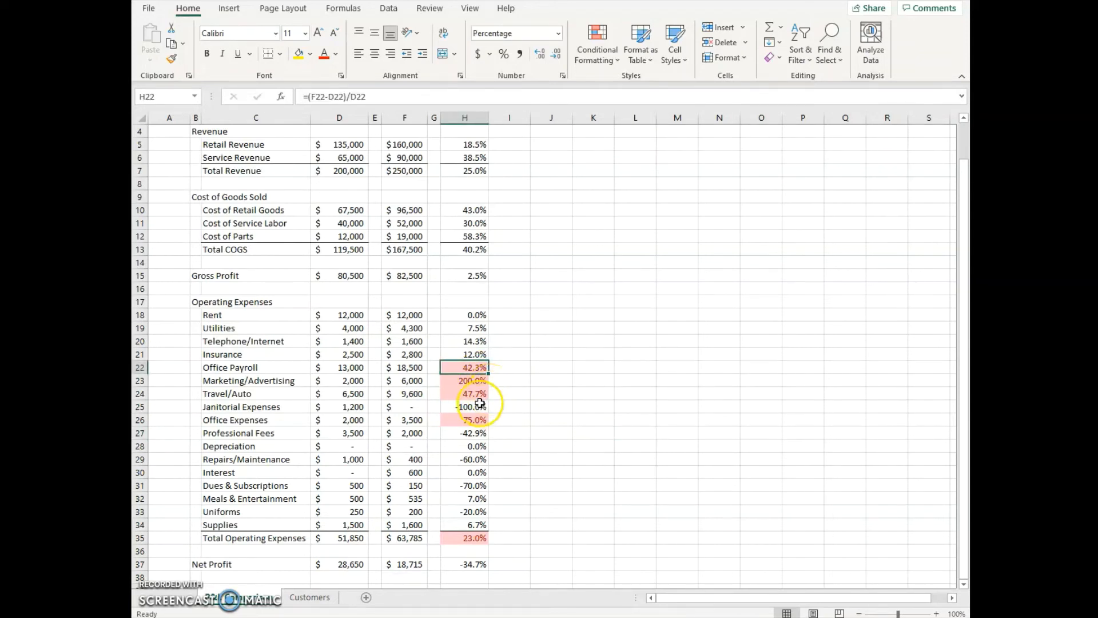
left_click(482, 394)
left_click(486, 421)
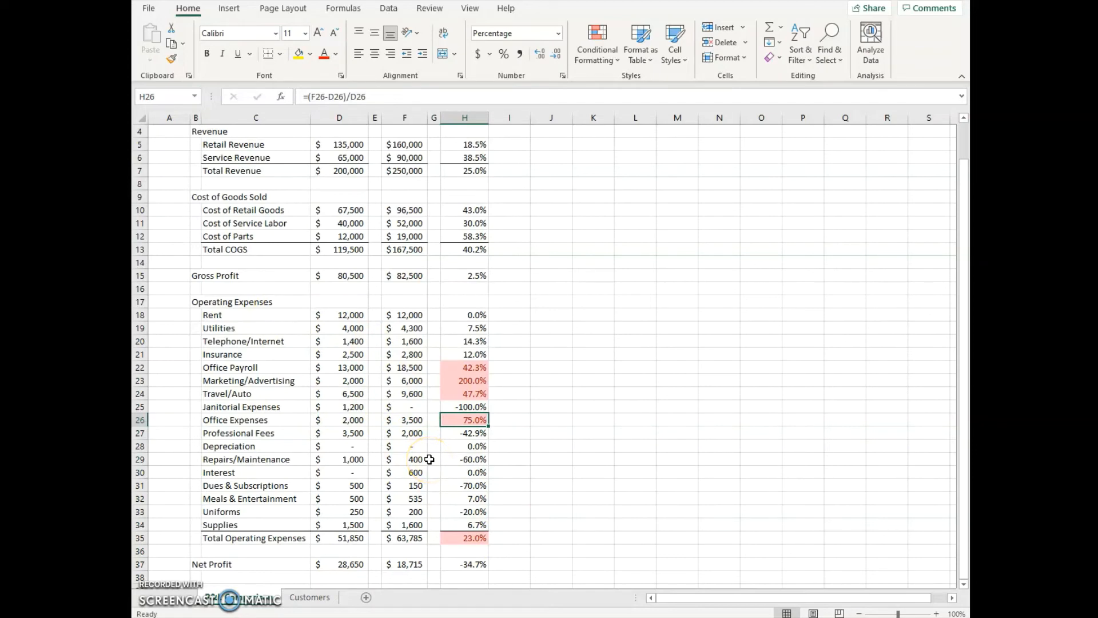
Switch to the Customers sheet and review the full list of customers and amounts.
scroll(406, 464, "up", 1)
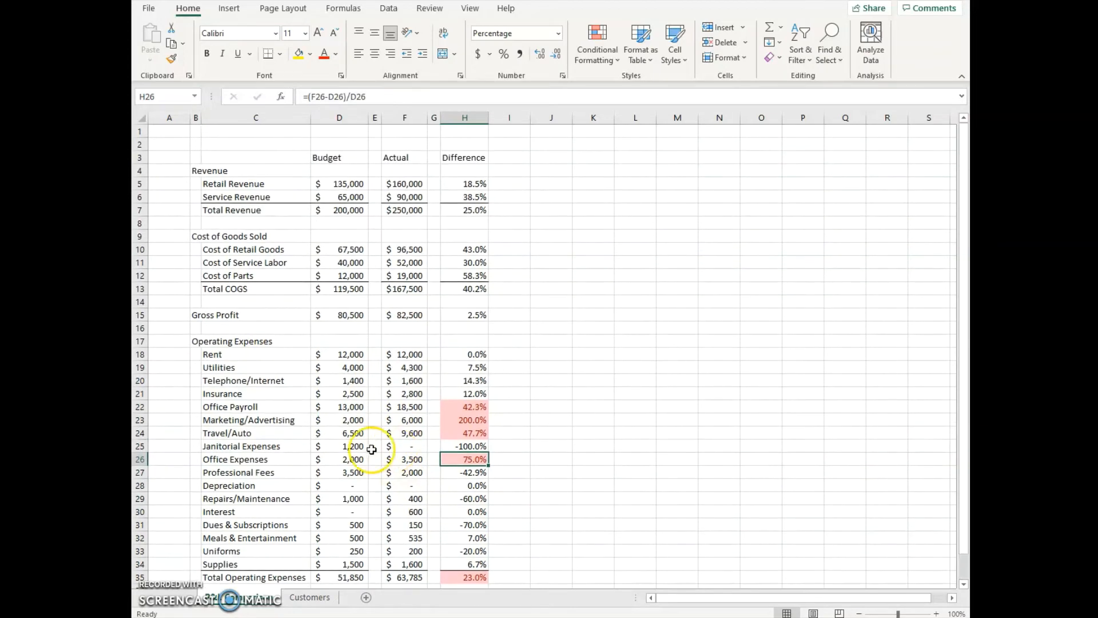
left_click(310, 597)
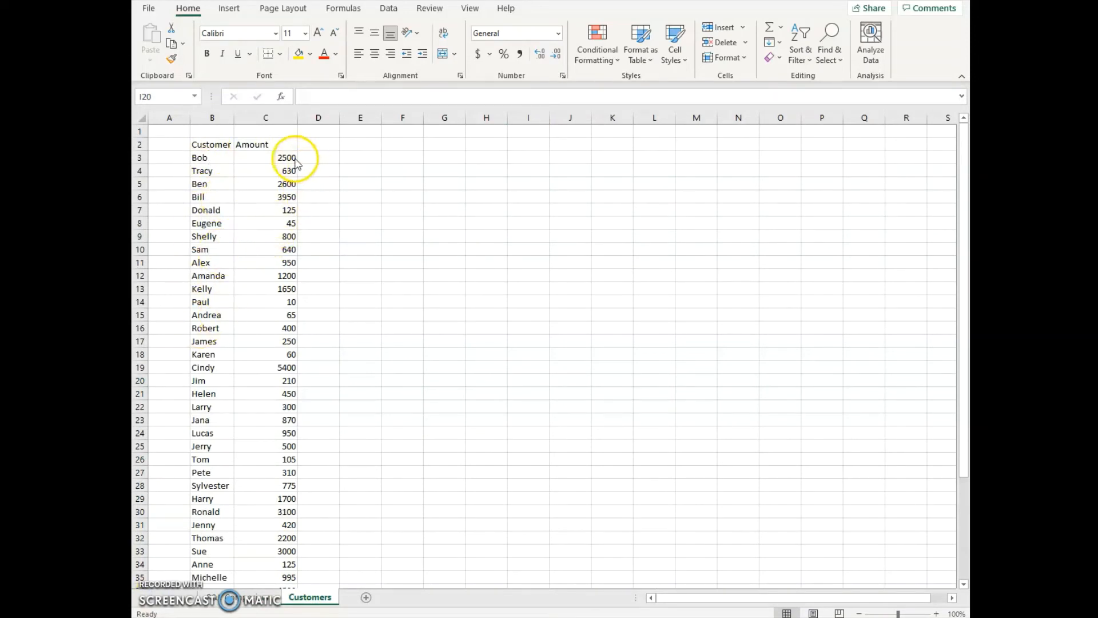
scroll(277, 375, "down", 2)
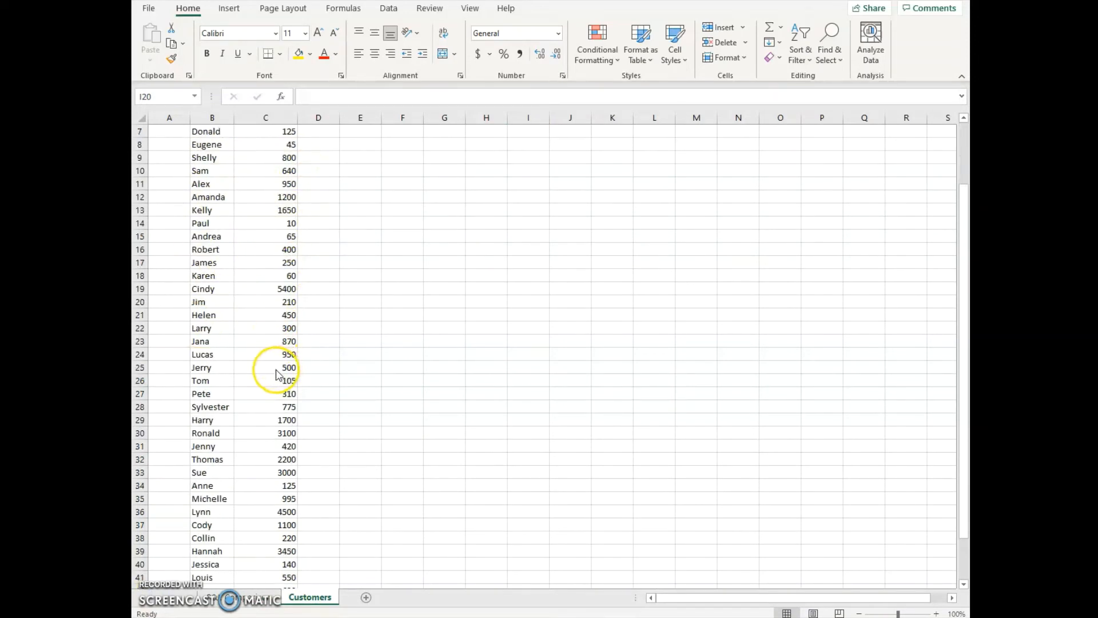
scroll(277, 375, "down", 4)
scroll(278, 373, "up", 6)
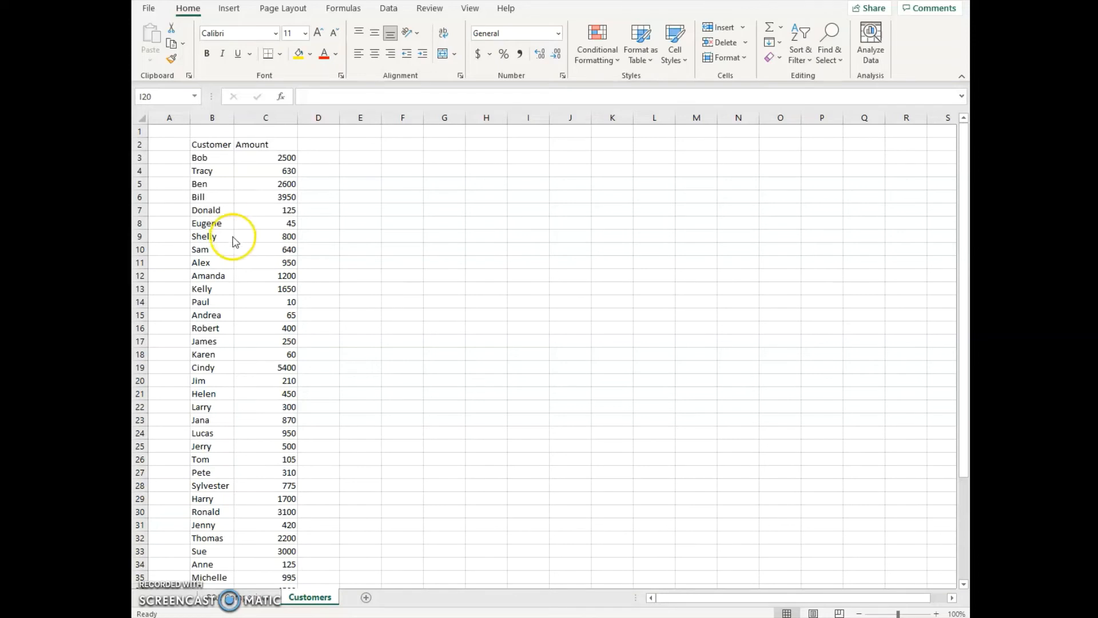
scroll(229, 343, "down", 5)
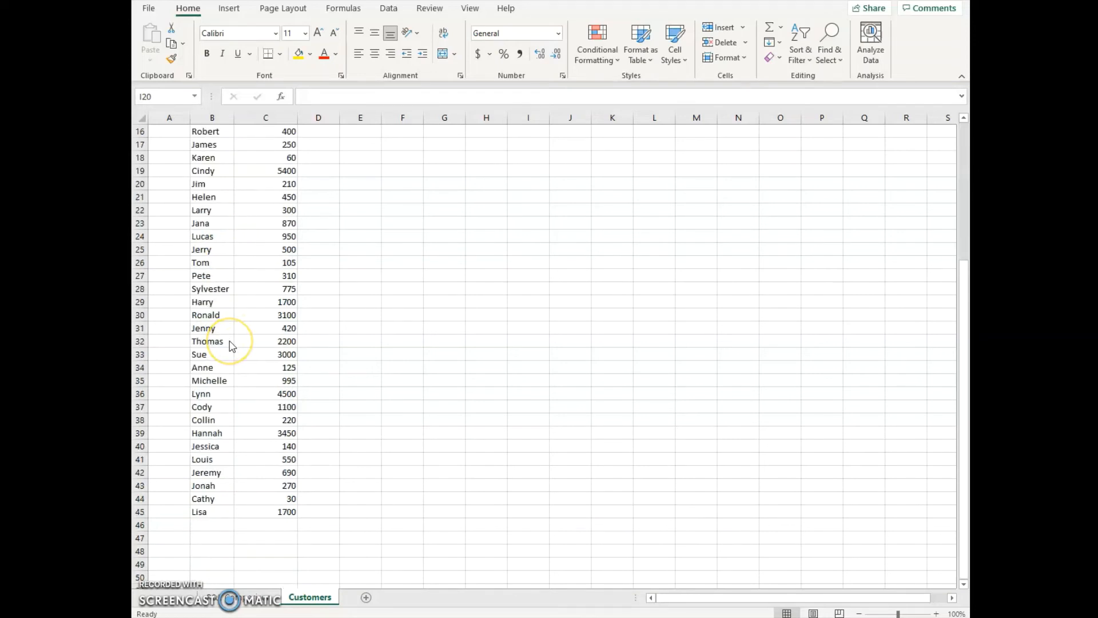
scroll(230, 336, "up", 5)
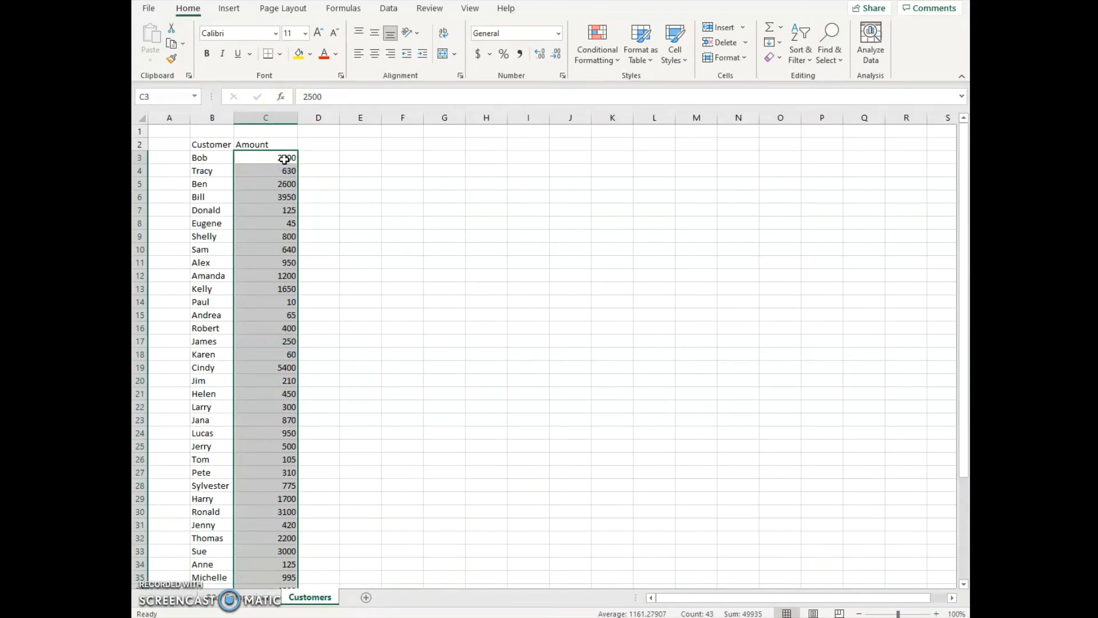
Add a Top 10 Items rule to the Amount values C3:C45, limited to the top 5, using Light Red Fill with Dark Red Text.
left_click(285, 158)
left_click_drag(285, 158, 272, 536)
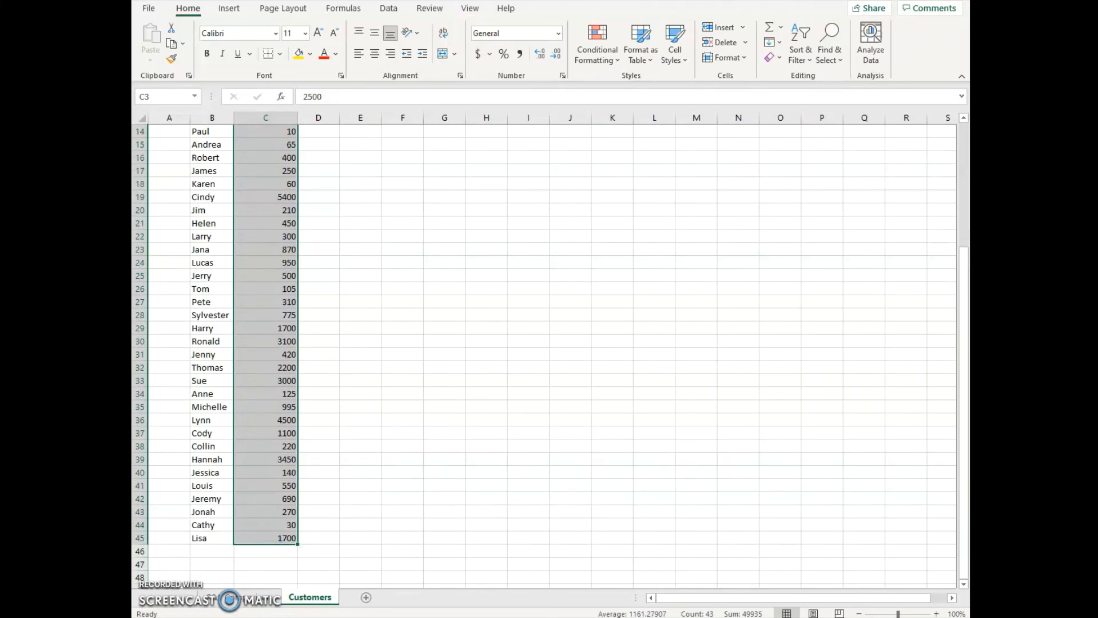
left_click(610, 59)
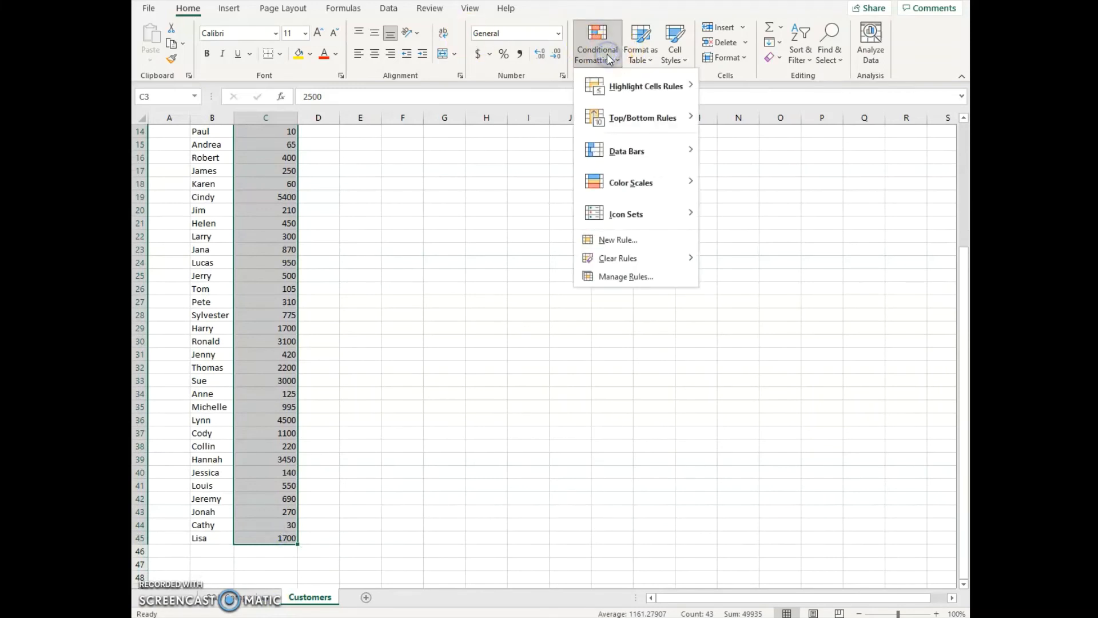
mouse_move(635, 126)
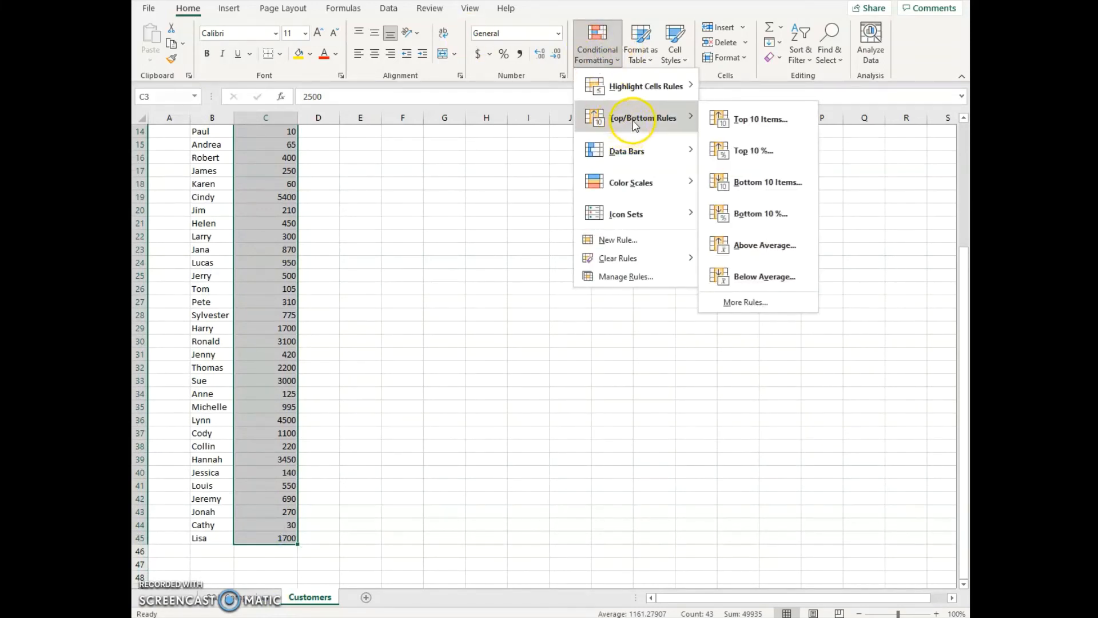
left_click(738, 123)
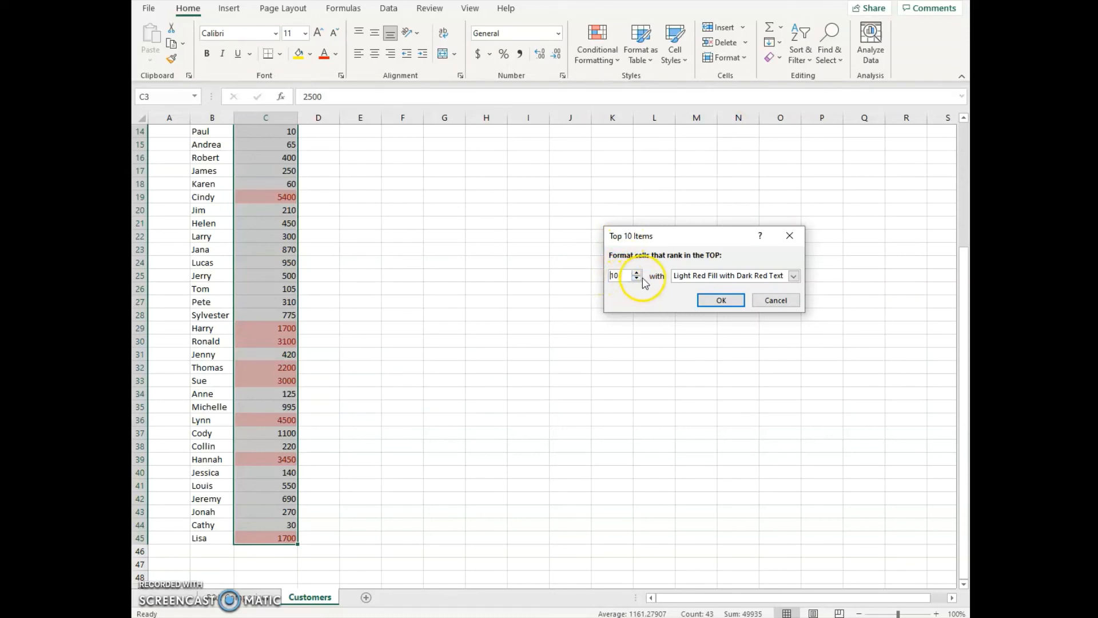
left_click(636, 279)
left_click(637, 280)
left_click(638, 279)
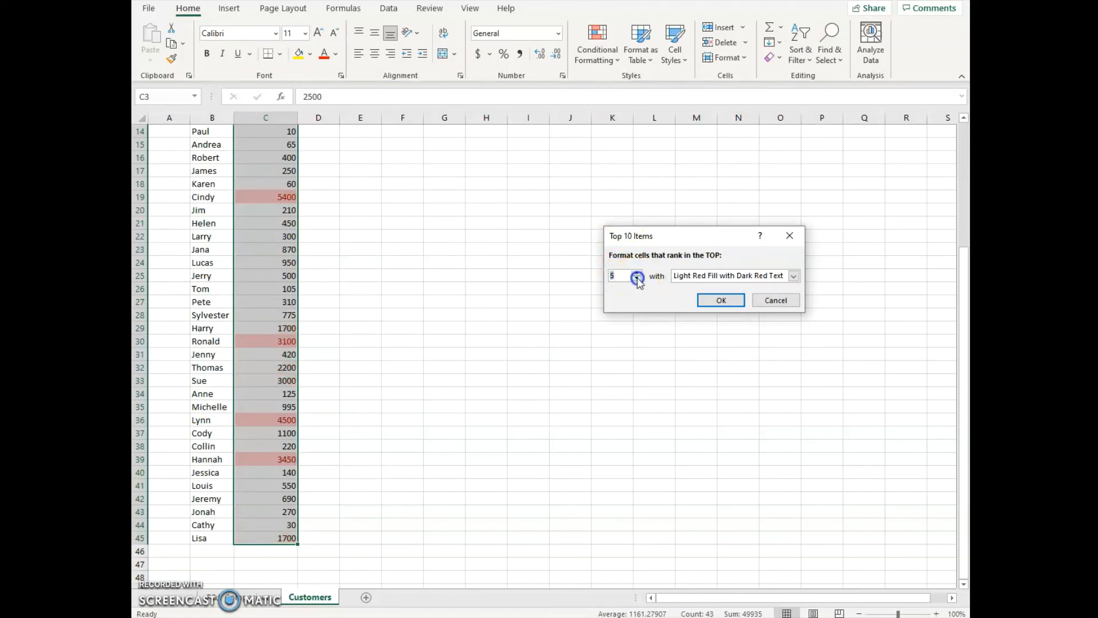
left_click(735, 306)
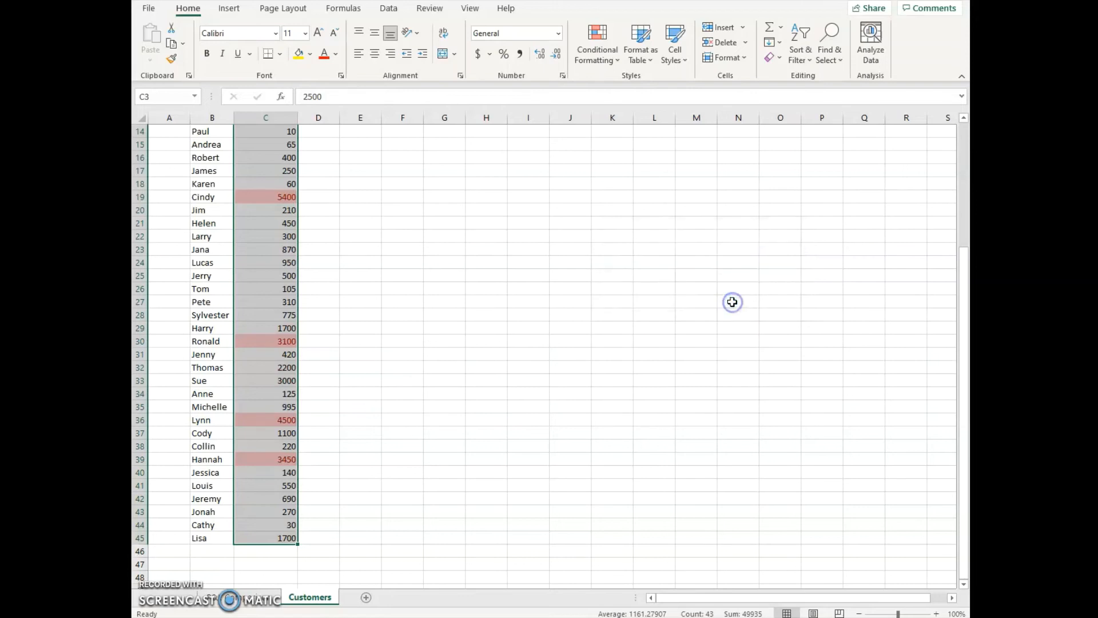
Review the highlighted top amounts throughout the customer list.
left_click_drag(320, 345, 319, 350)
scroll(318, 348, "up", 1)
scroll(318, 348, "up", 4)
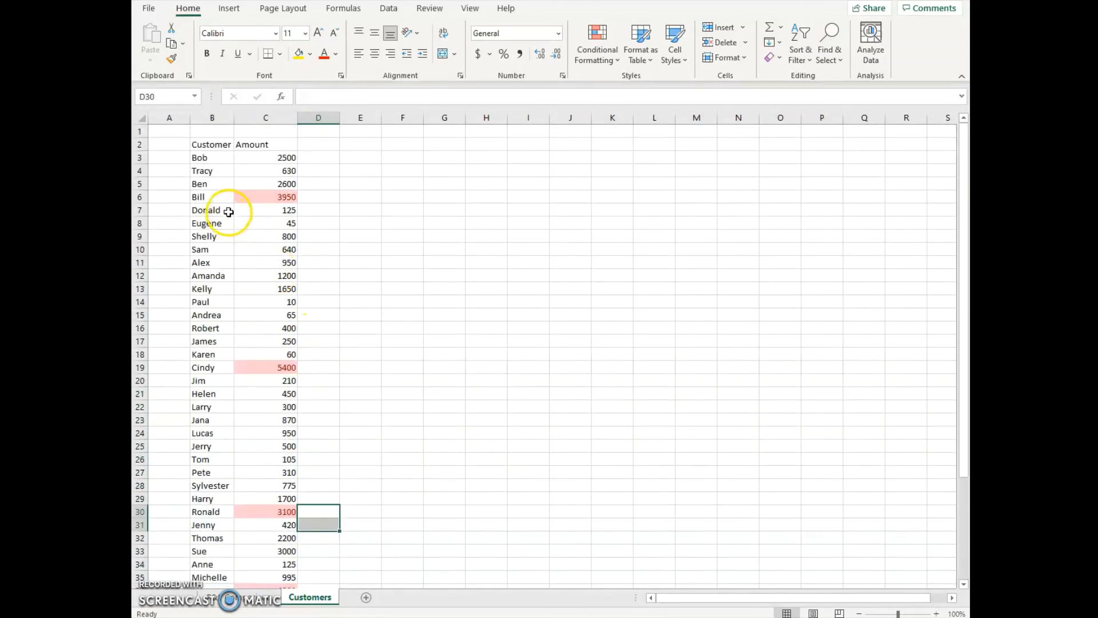
scroll(242, 392, "down", 2)
scroll(242, 391, "down", 3)
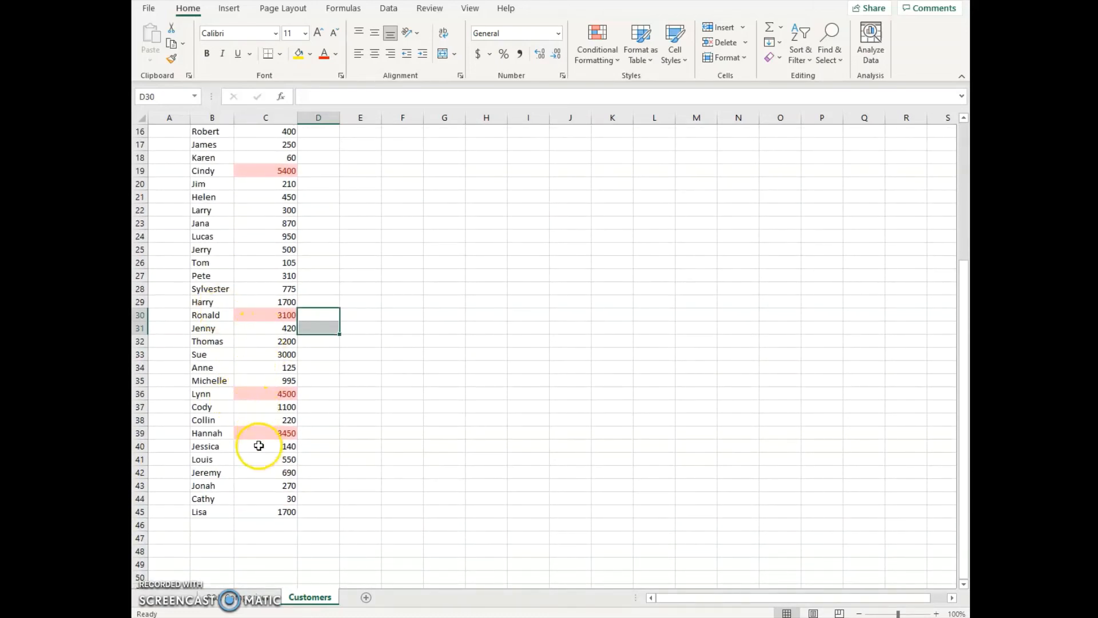
scroll(258, 441, "up", 5)
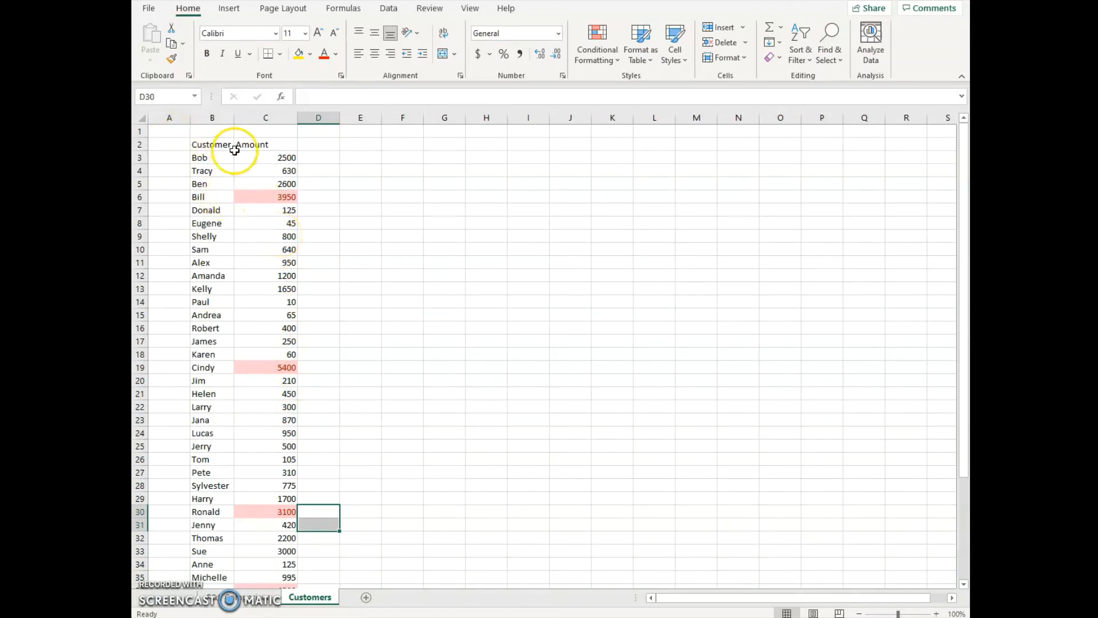
Custom sort the customer list by Amount on Cell Color, with the light red cells On Top.
left_click(265, 155)
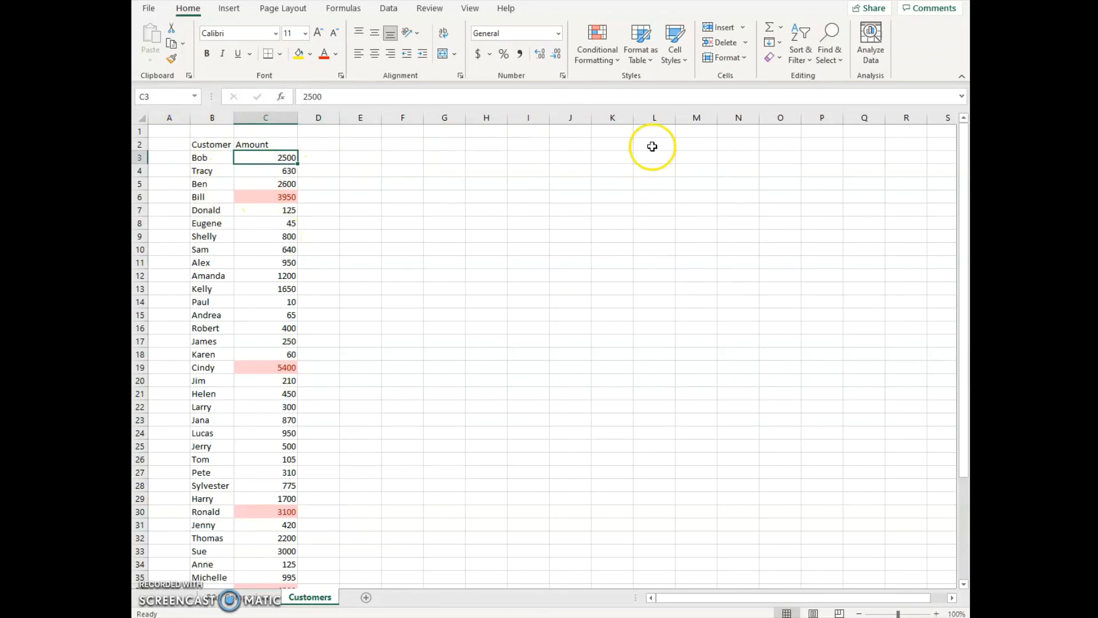
left_click(803, 58)
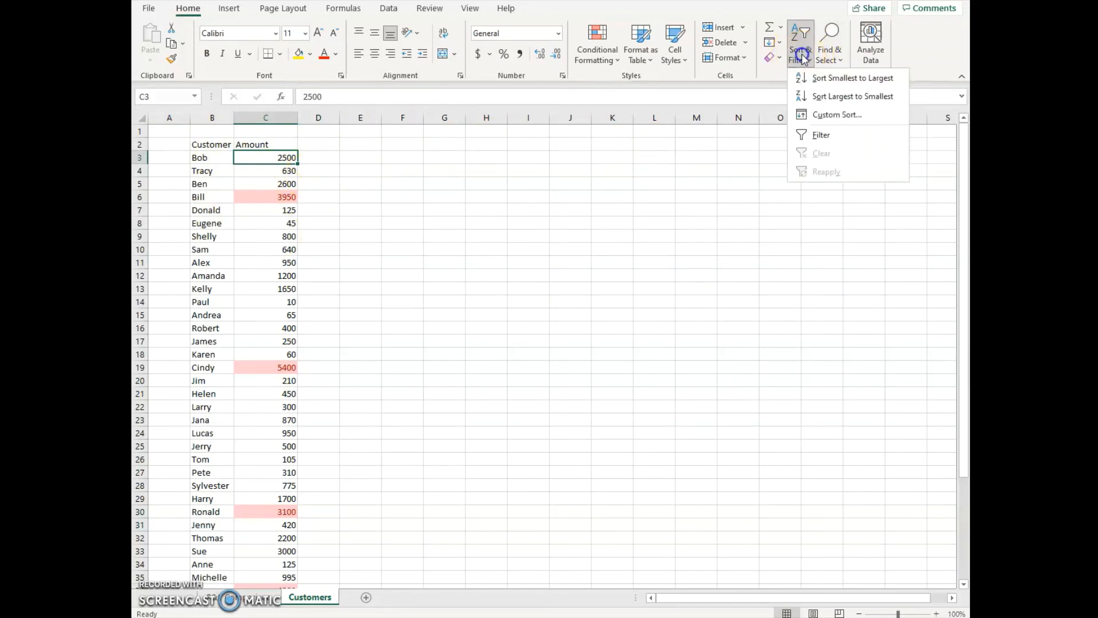
left_click(814, 117)
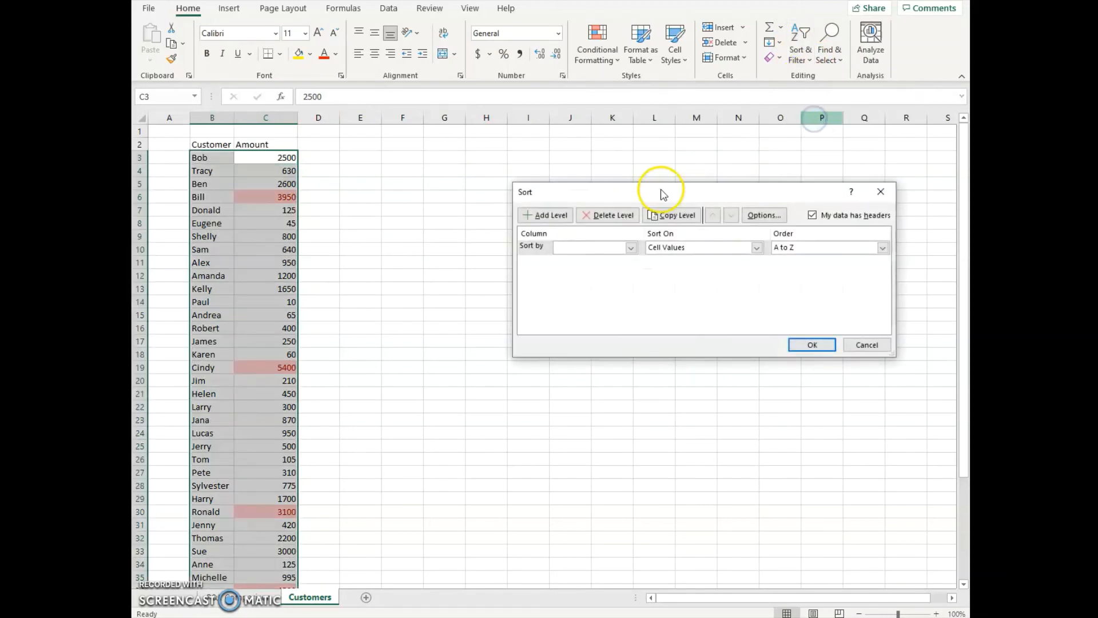
left_click(631, 248)
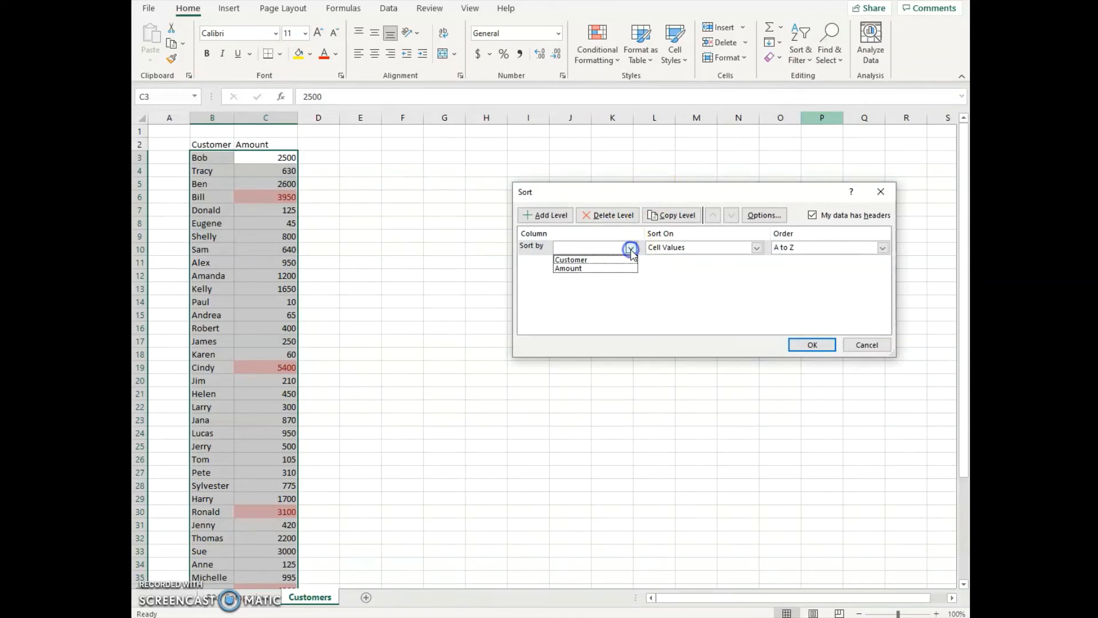
left_click(600, 269)
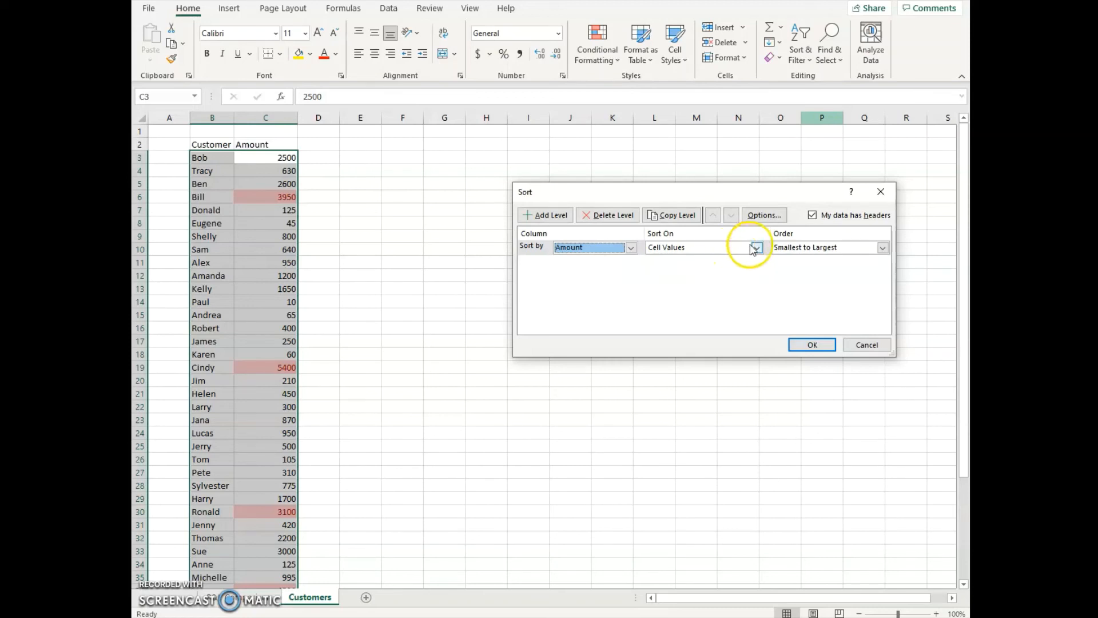
left_click(757, 248)
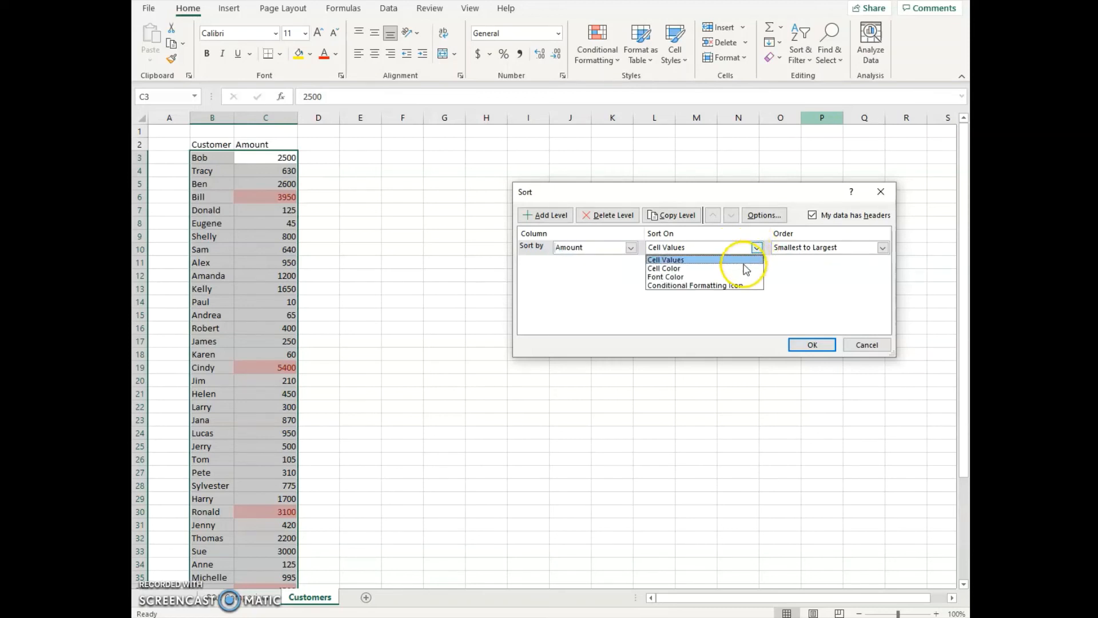
left_click(747, 269)
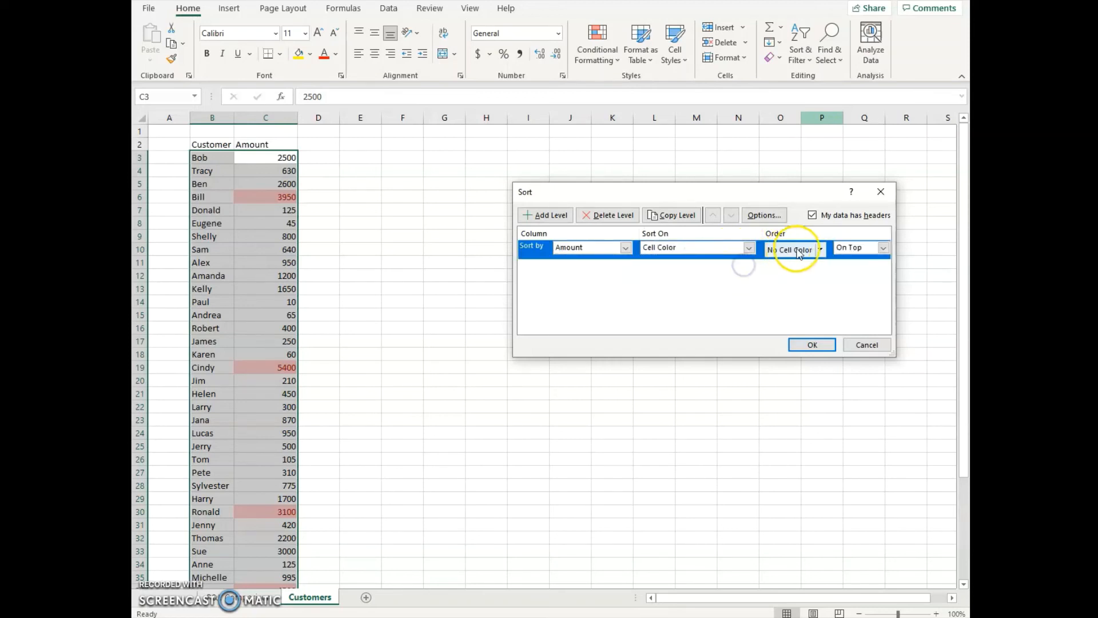
left_click(824, 249)
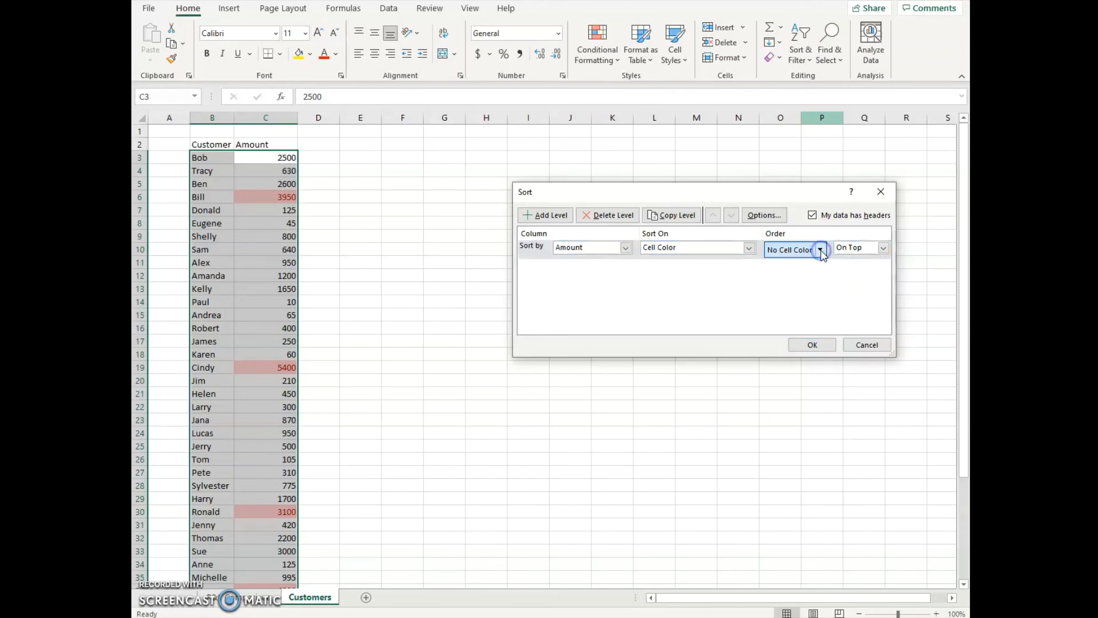
left_click(776, 284)
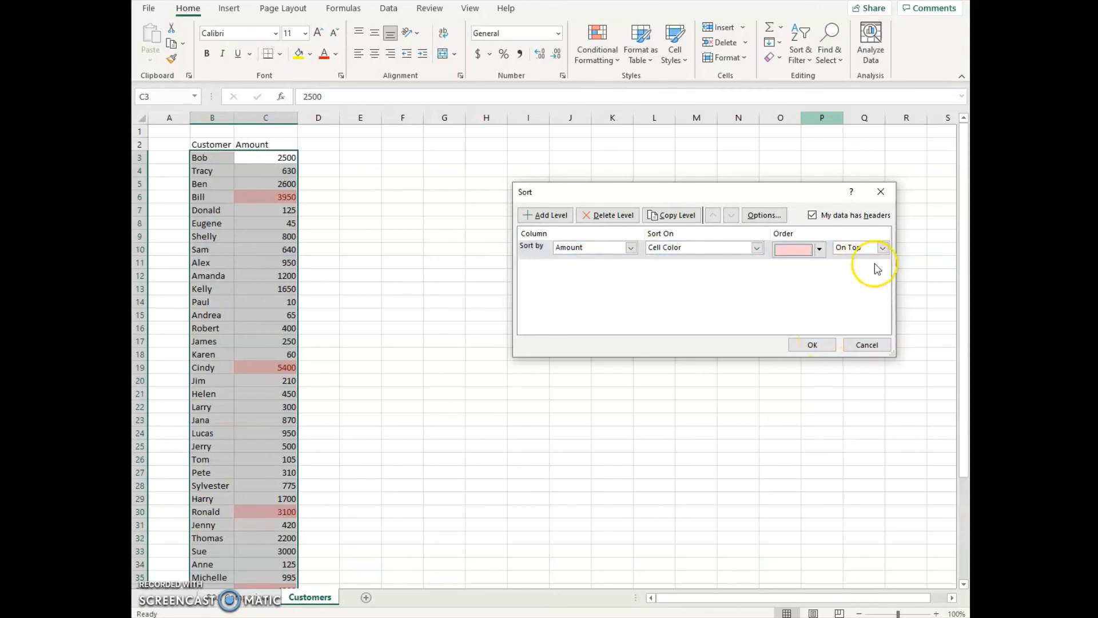
left_click(812, 345)
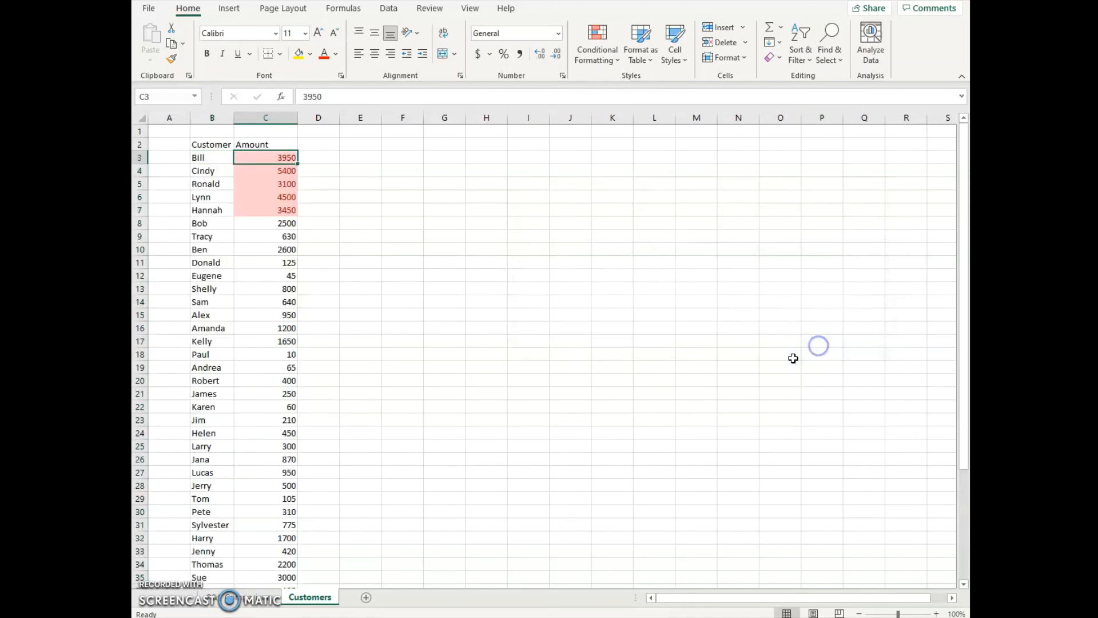
Turn on filtering for the customer list and filter the Amount column by the light red cell color.
left_click(274, 238)
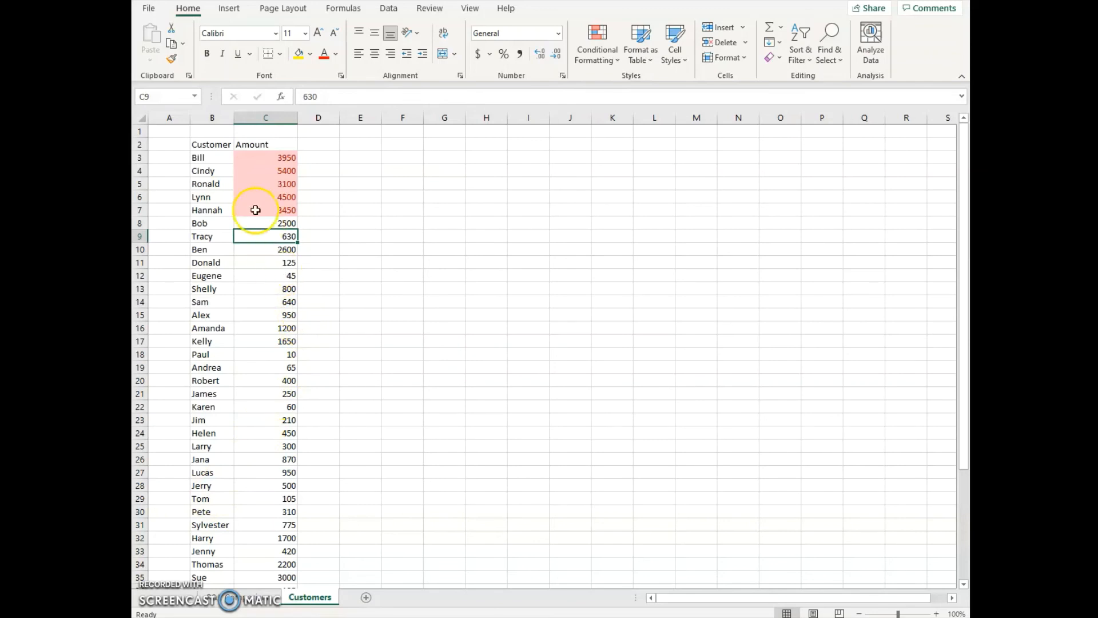
left_click(266, 164)
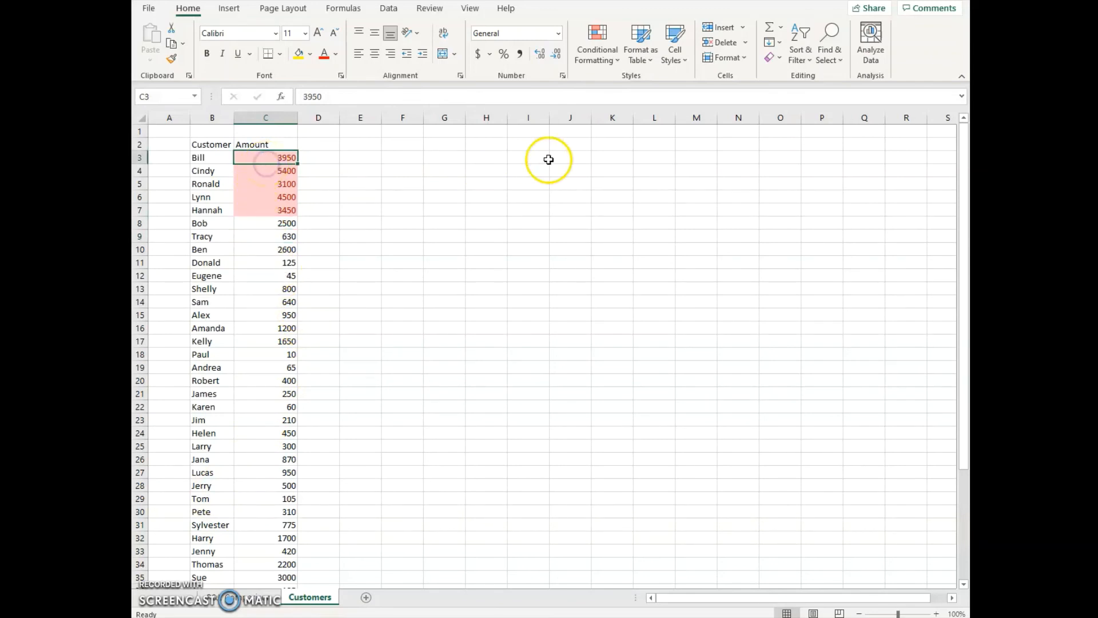
left_click(805, 62)
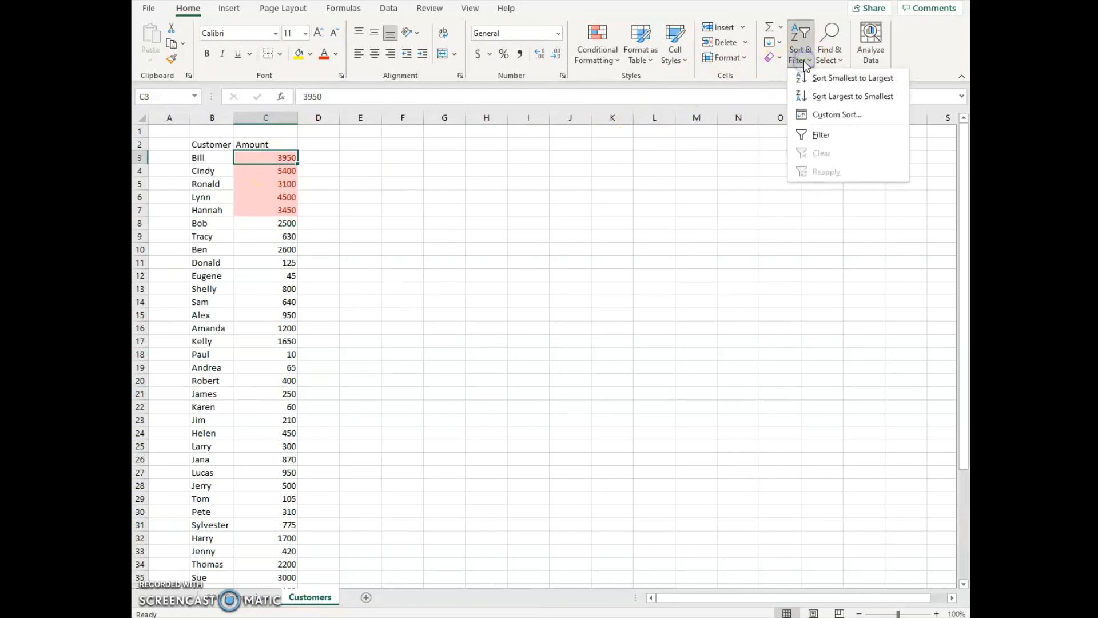
left_click(813, 135)
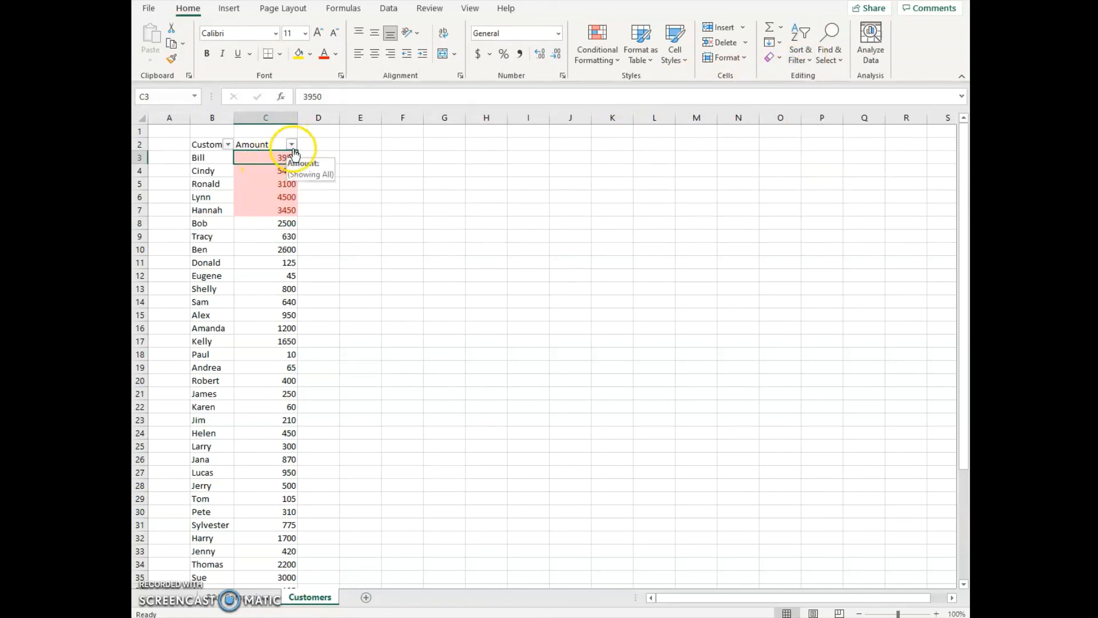
left_click(292, 145)
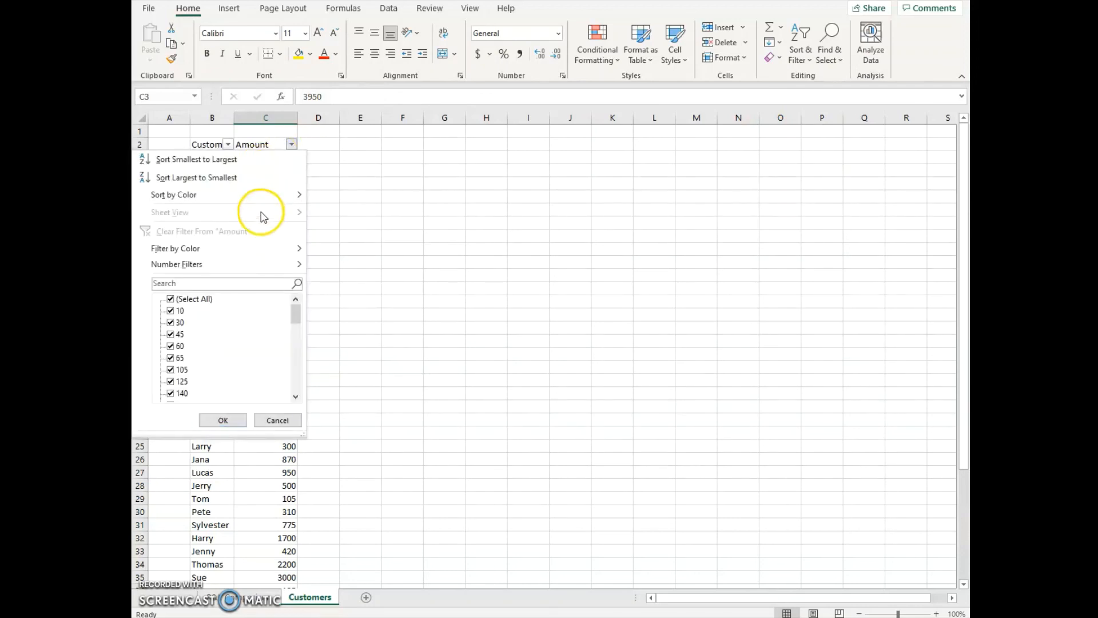
mouse_move(257, 254)
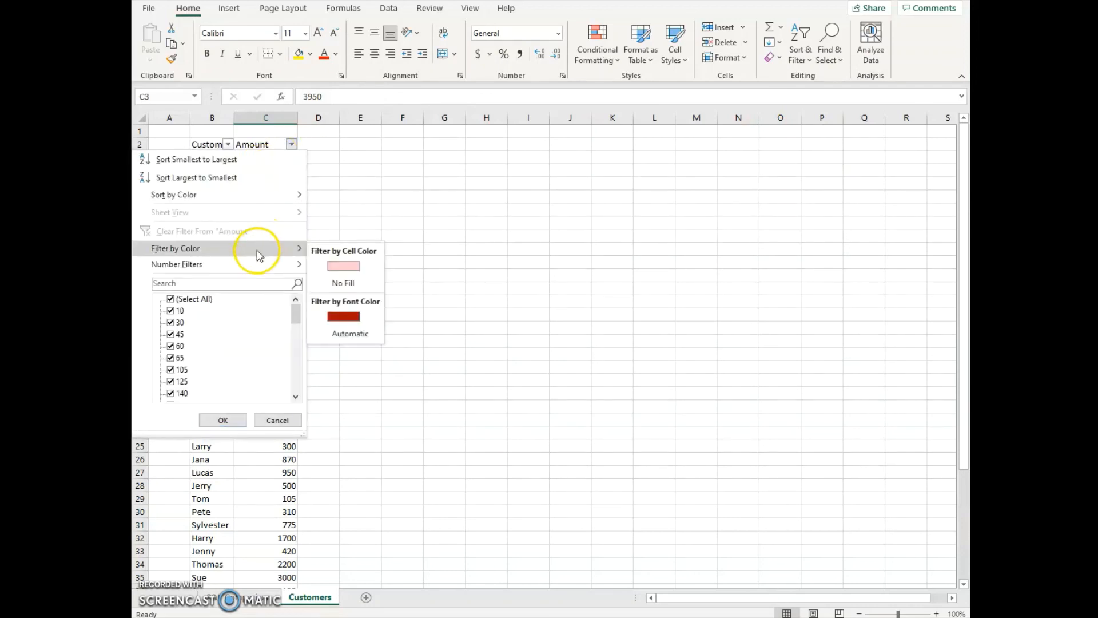
left_click(338, 267)
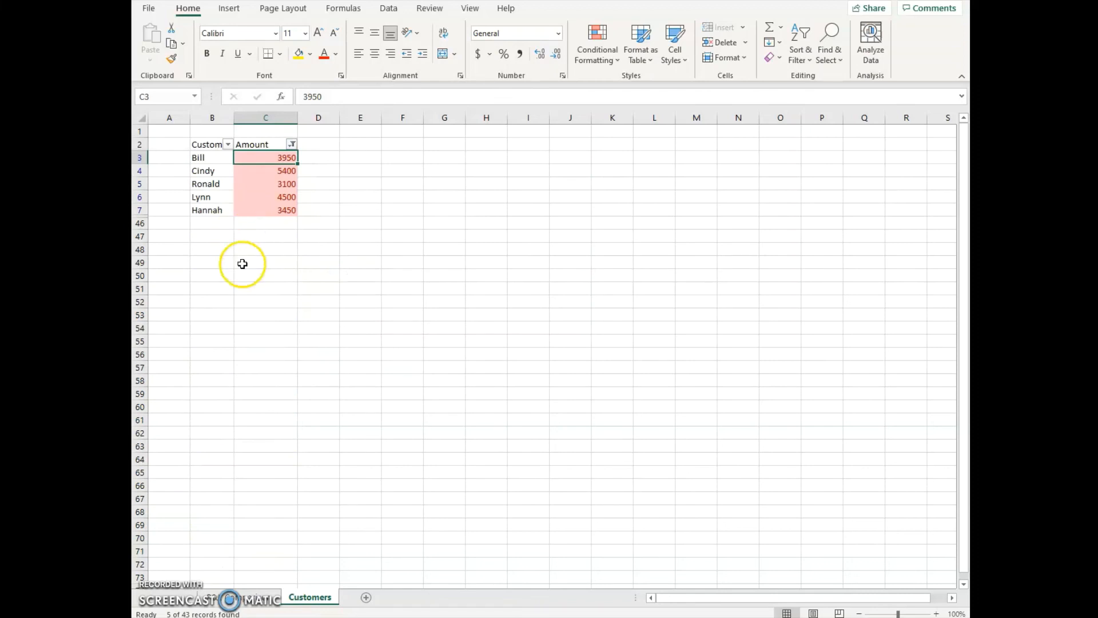
left_click(256, 286)
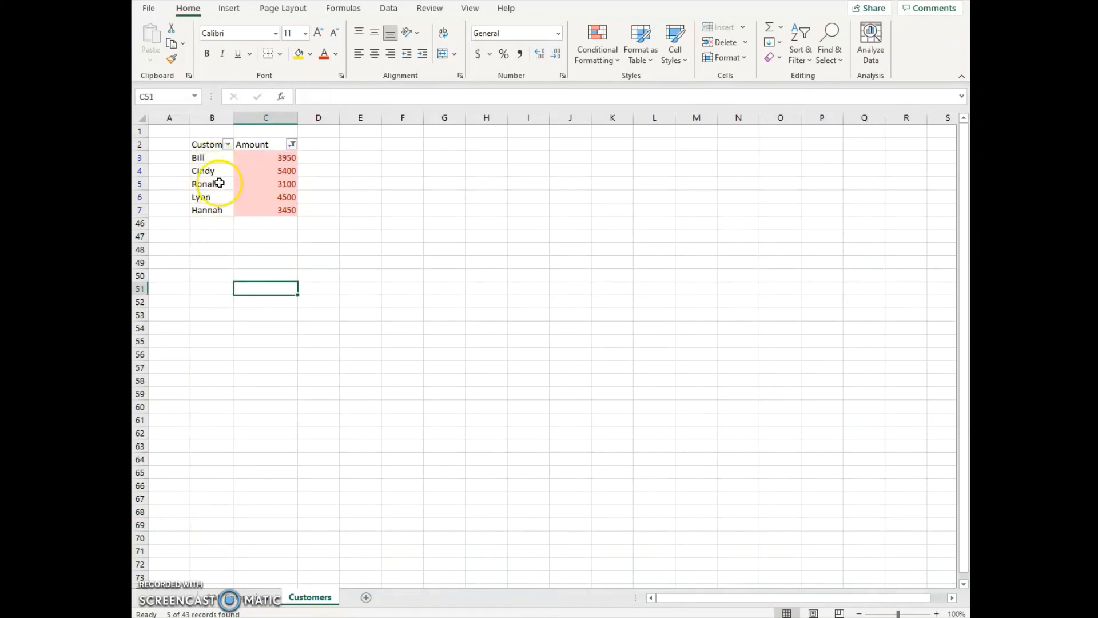